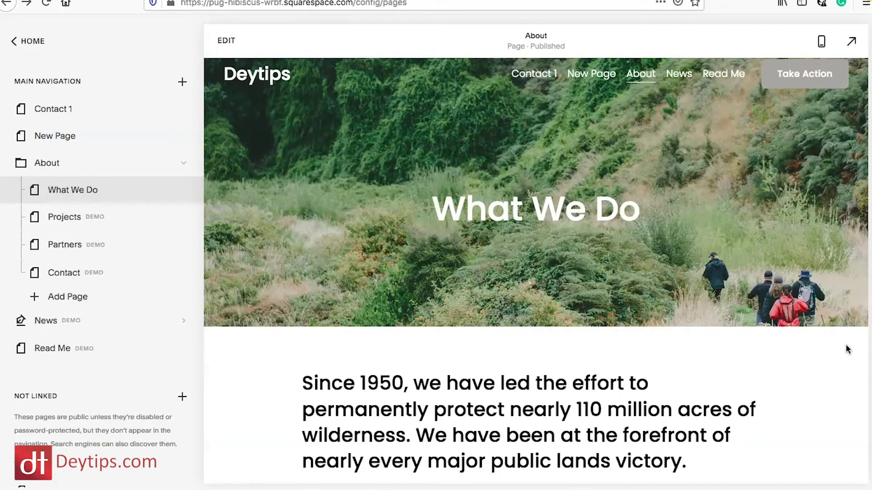
Add a blank page to the main navigation, open it for editing and start adding a content section
{"action": "left_click", "coordinate": [183, 84]}
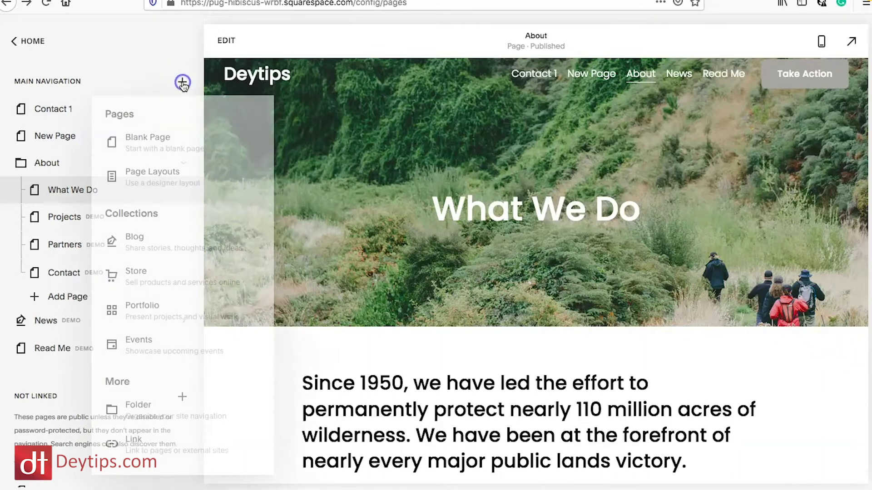
{"action": "left_click", "coordinate": [191, 151]}
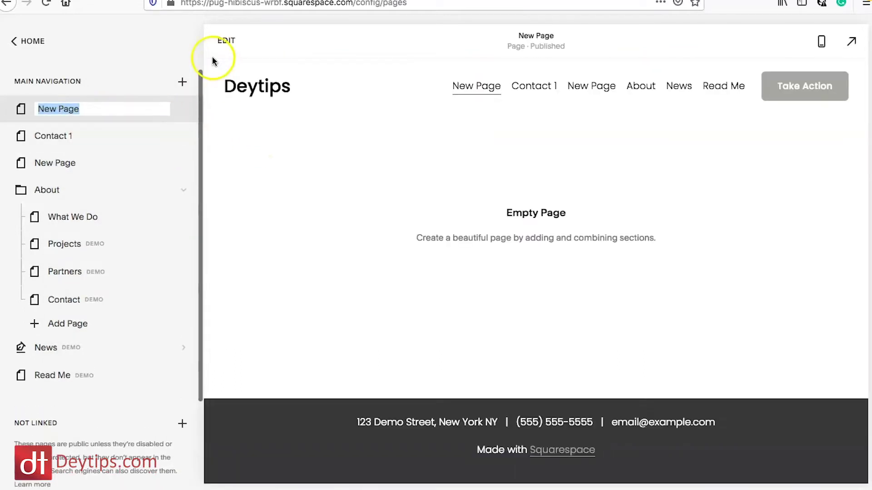
{"action": "left_click", "coordinate": [227, 40]}
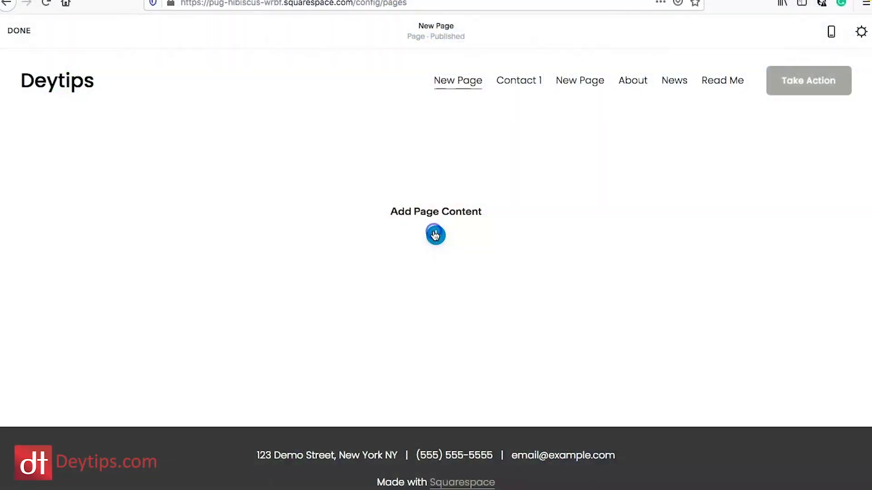
{"action": "left_click", "coordinate": [435, 234]}
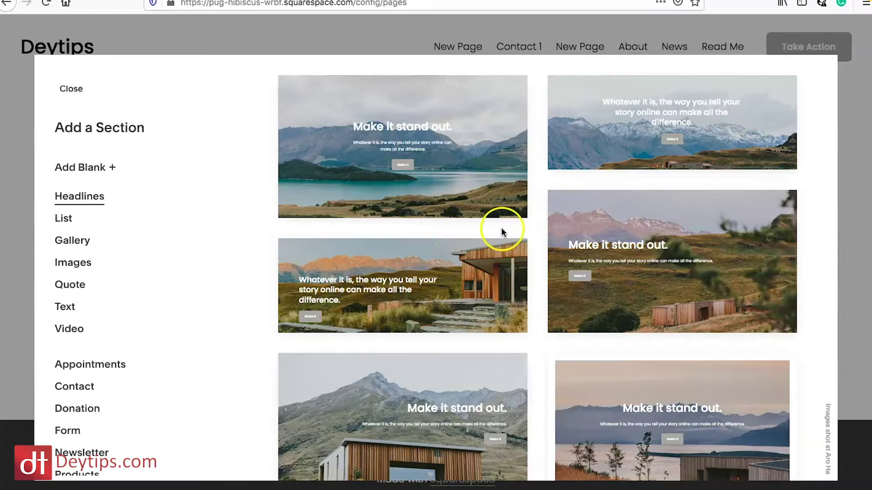
Browse the prebuilt headline, contact and form section layouts
{"action": "scroll", "coordinate": [550, 269], "scroll_direction": "down", "scroll_amount": 9}
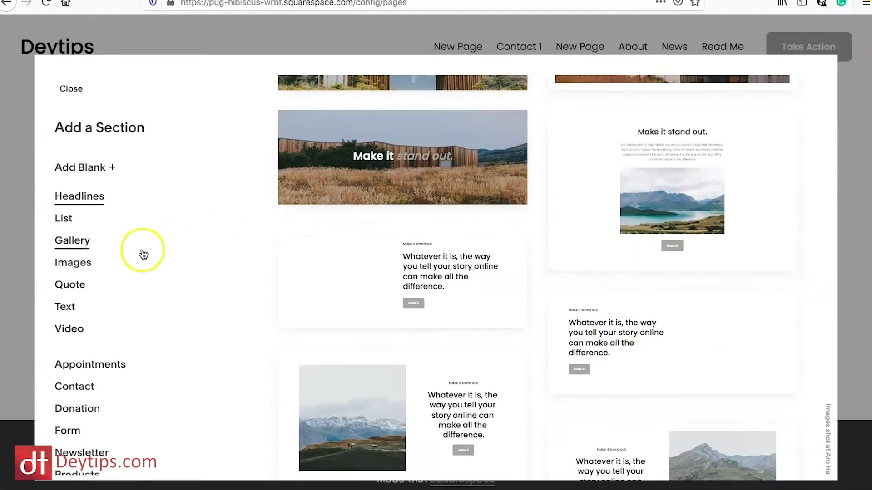
{"action": "scroll", "coordinate": [127, 326], "scroll_direction": "down", "scroll_amount": 2}
{"action": "left_click", "coordinate": [70, 330]}
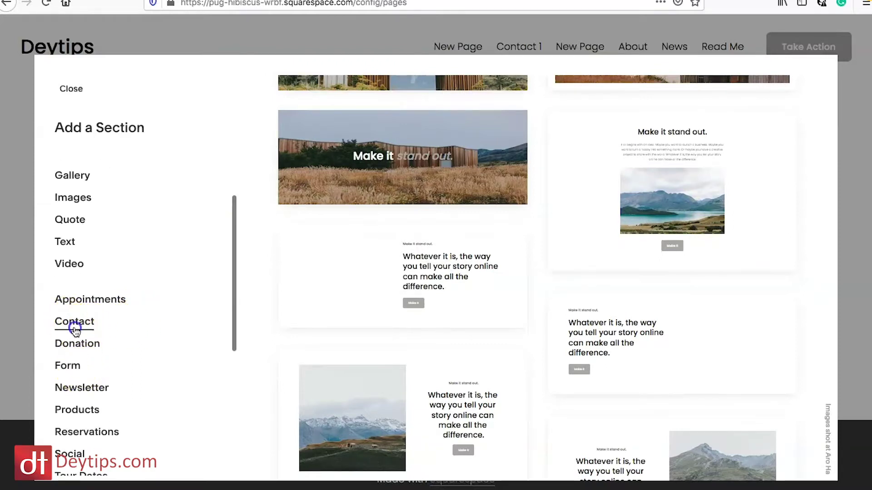
{"action": "left_click", "coordinate": [75, 330]}
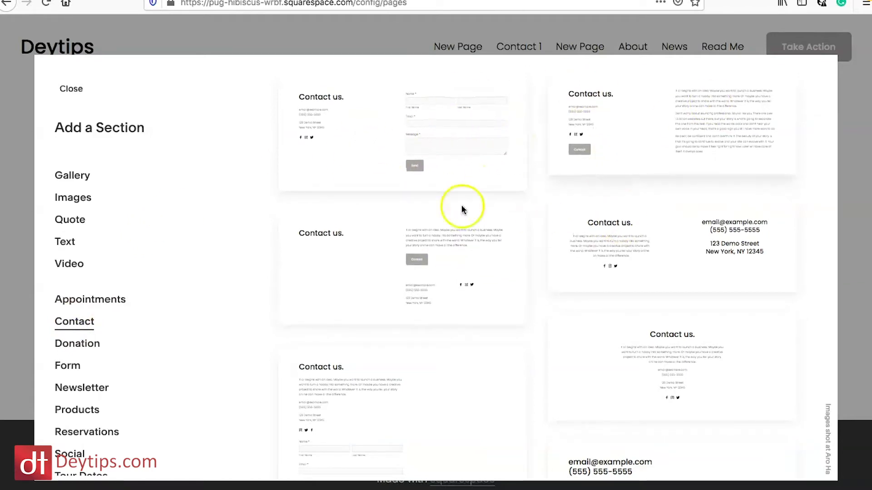
{"action": "left_click", "coordinate": [78, 375]}
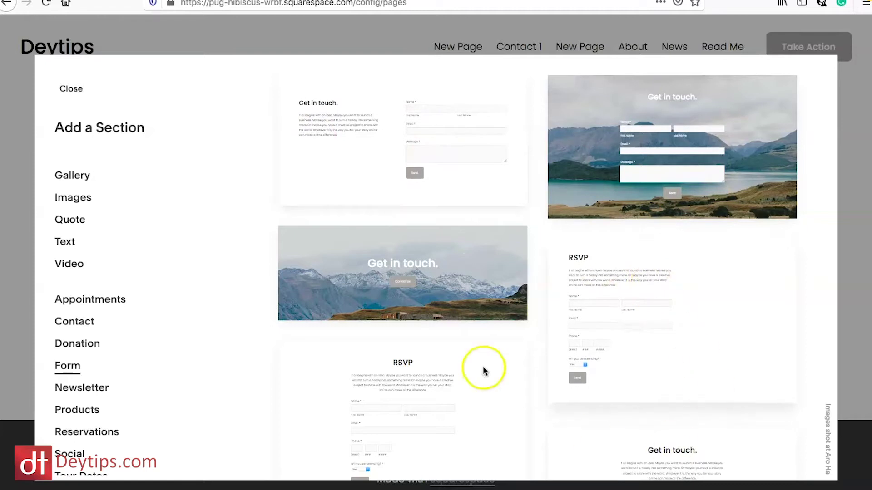
{"action": "scroll", "coordinate": [638, 335], "scroll_direction": "down", "scroll_amount": 4}
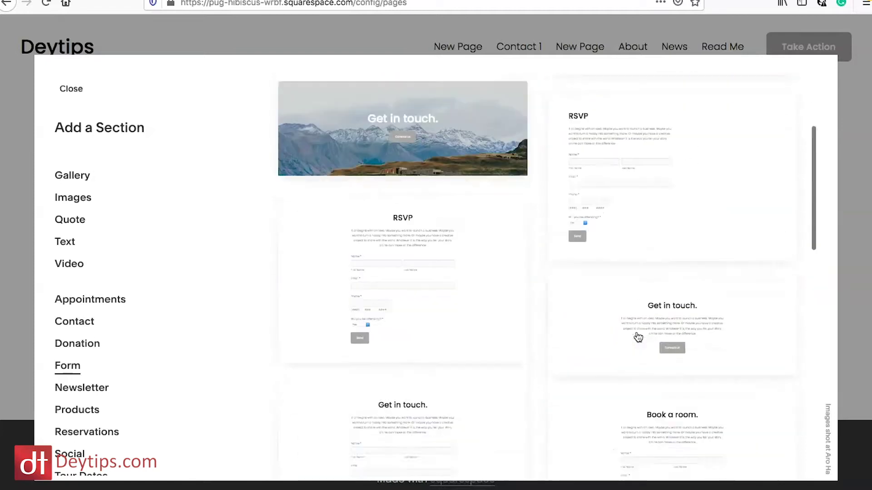
{"action": "scroll", "coordinate": [639, 336], "scroll_direction": "up", "scroll_amount": 4}
Add the newsletter section layout that has the landscape image beside the sign-up form
{"action": "left_click", "coordinate": [96, 390]}
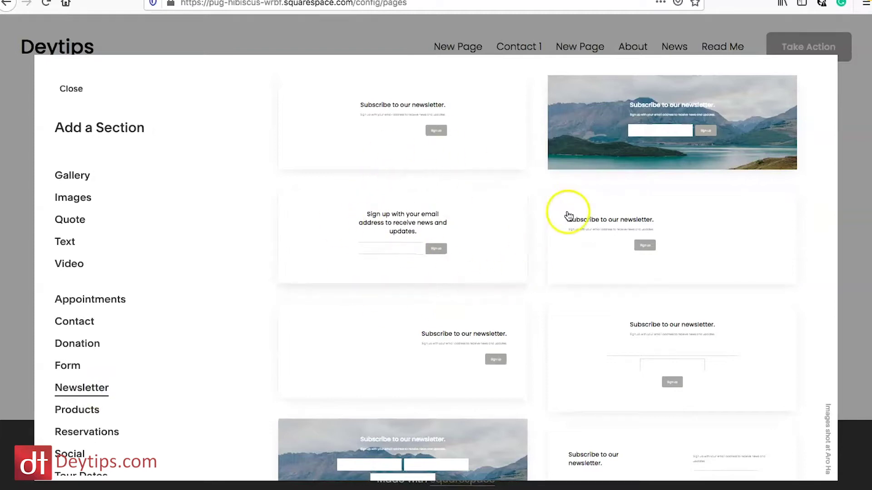
{"action": "scroll", "coordinate": [610, 321], "scroll_direction": "down", "scroll_amount": 4}
{"action": "scroll", "coordinate": [609, 321], "scroll_direction": "down", "scroll_amount": 1}
{"action": "scroll", "coordinate": [579, 399], "scroll_direction": "down", "scroll_amount": 3}
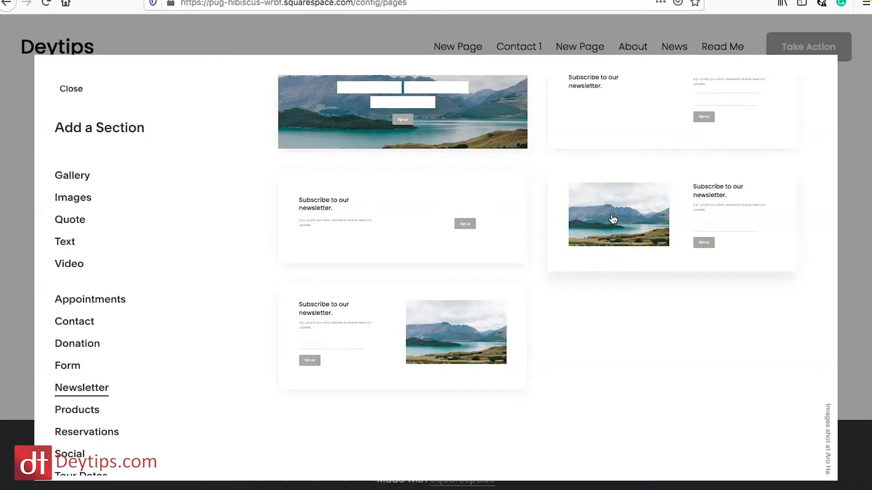
{"action": "left_click", "coordinate": [659, 227]}
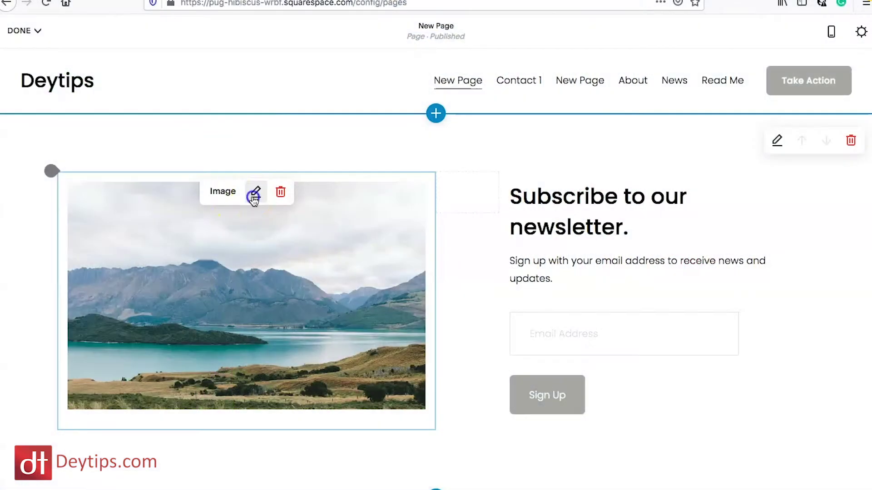
Replace the section's landscape image with "Traffic plus conversions book.png" from the YouTube Grind folder on DeyHardrive
{"action": "left_click", "coordinate": [255, 191]}
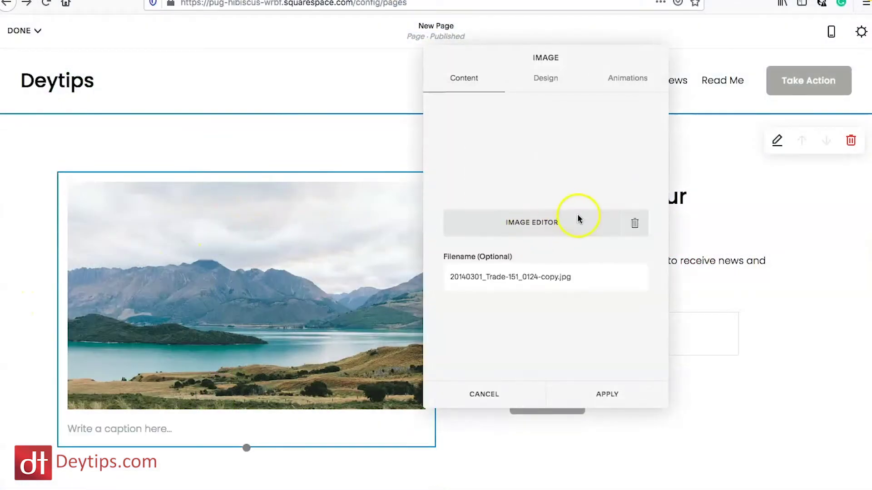
{"action": "left_click", "coordinate": [635, 223]}
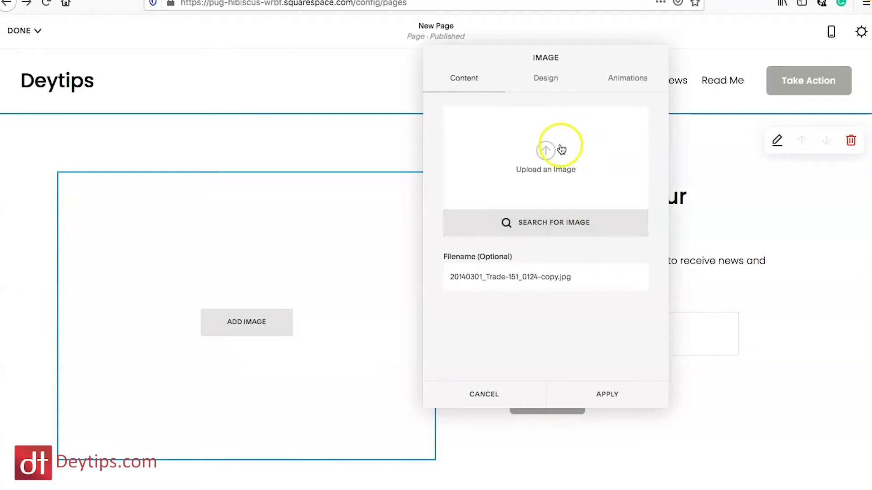
{"action": "left_click", "coordinate": [544, 149]}
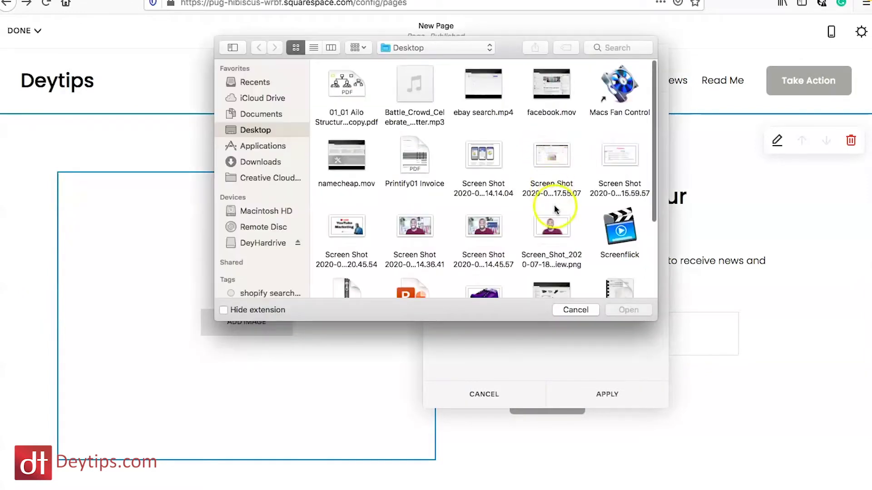
{"action": "left_click", "coordinate": [257, 244]}
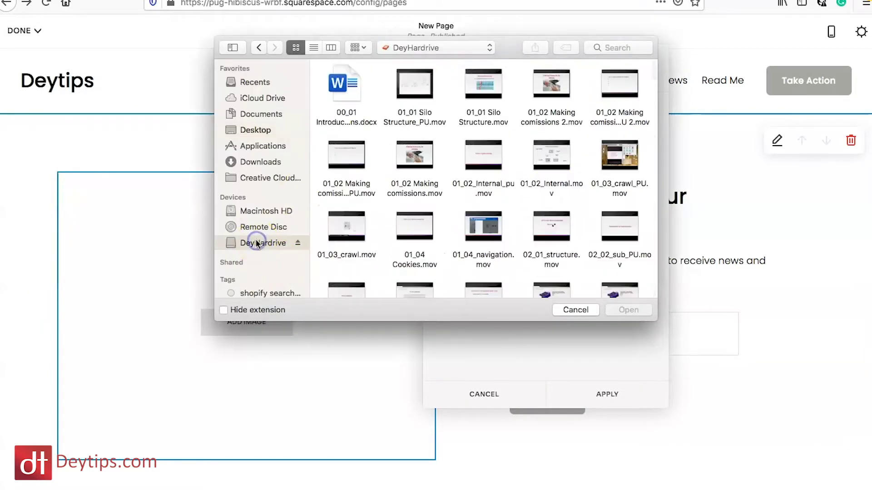
{"action": "scroll", "coordinate": [498, 177], "scroll_direction": "down", "scroll_amount": 15}
{"action": "scroll", "coordinate": [498, 177], "scroll_direction": "down", "scroll_amount": 5}
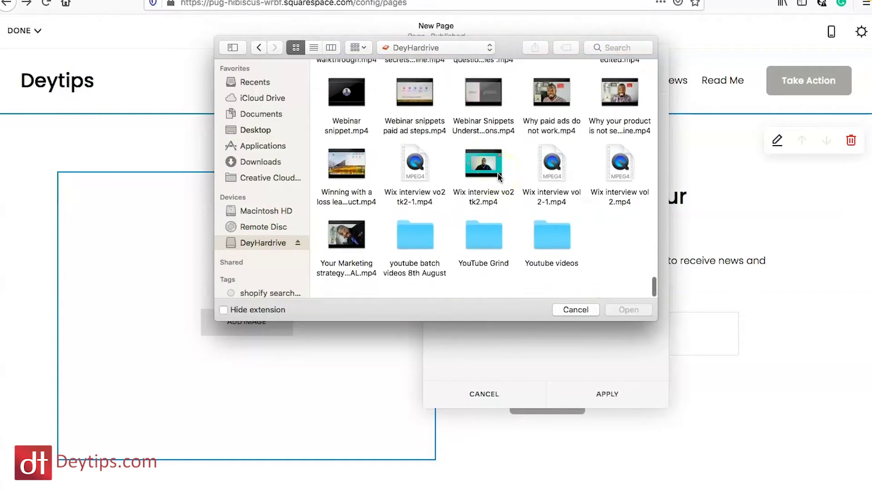
{"action": "double_click", "coordinate": [489, 262]}
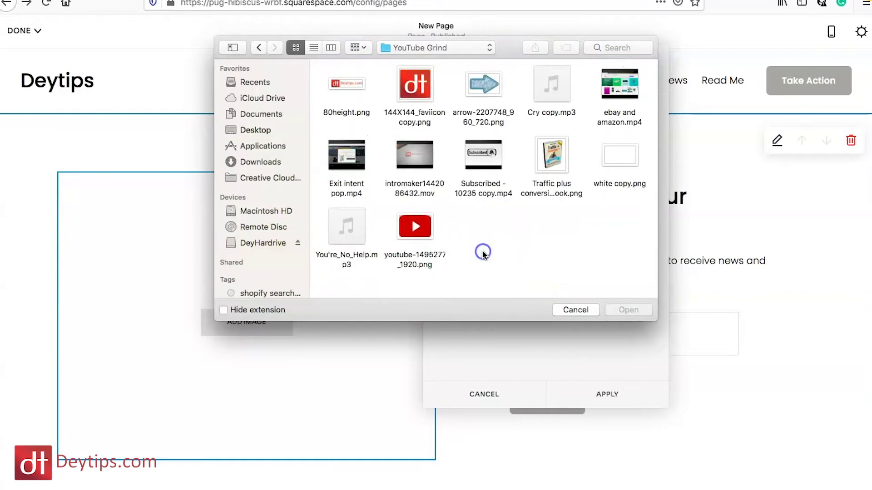
{"action": "left_click", "coordinate": [557, 150]}
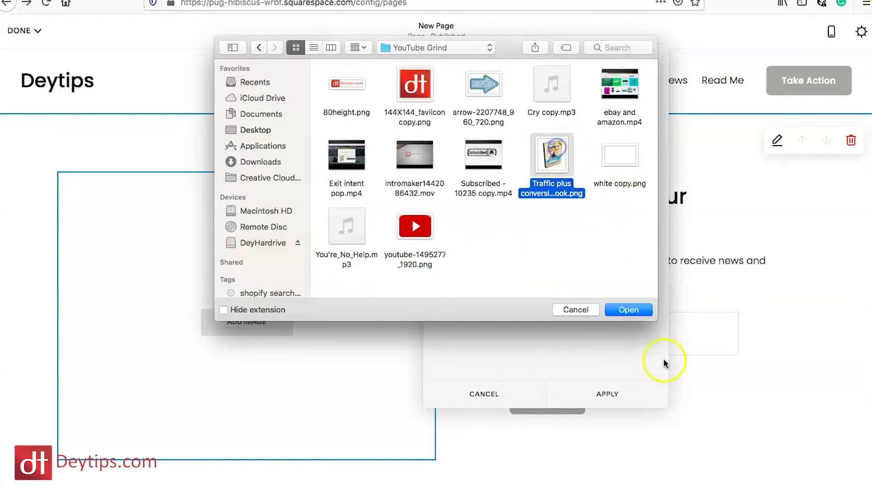
{"action": "left_click", "coordinate": [633, 311]}
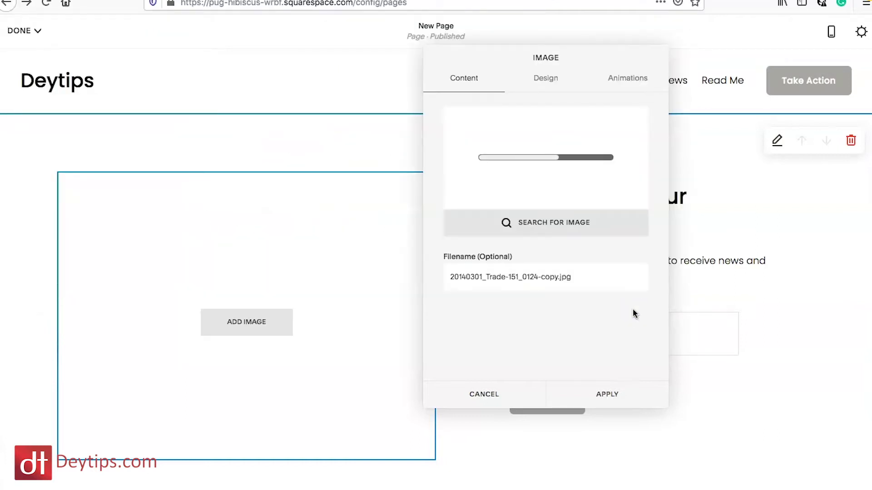
{"action": "left_click", "coordinate": [634, 316]}
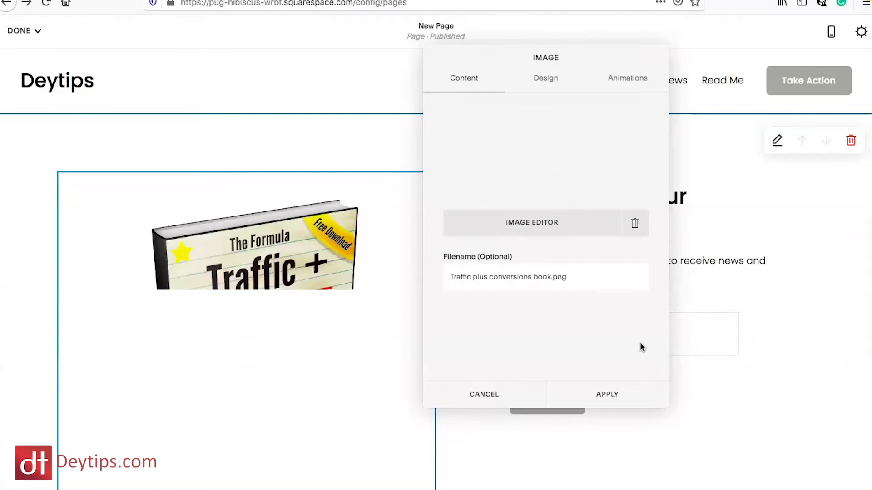
{"action": "left_click", "coordinate": [617, 395]}
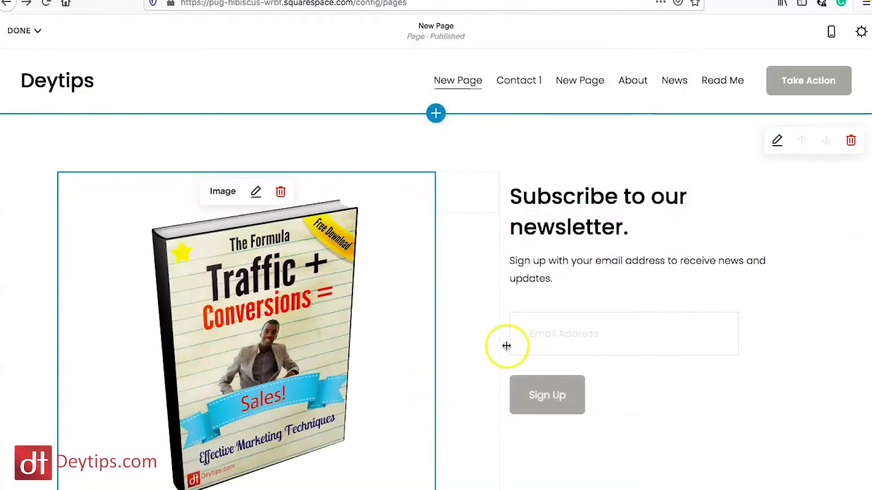
Examine the newsletter block's display settings, including its form name, title, description, name field and disclaimer
{"action": "scroll", "coordinate": [838, 396], "scroll_direction": "down", "scroll_amount": 2}
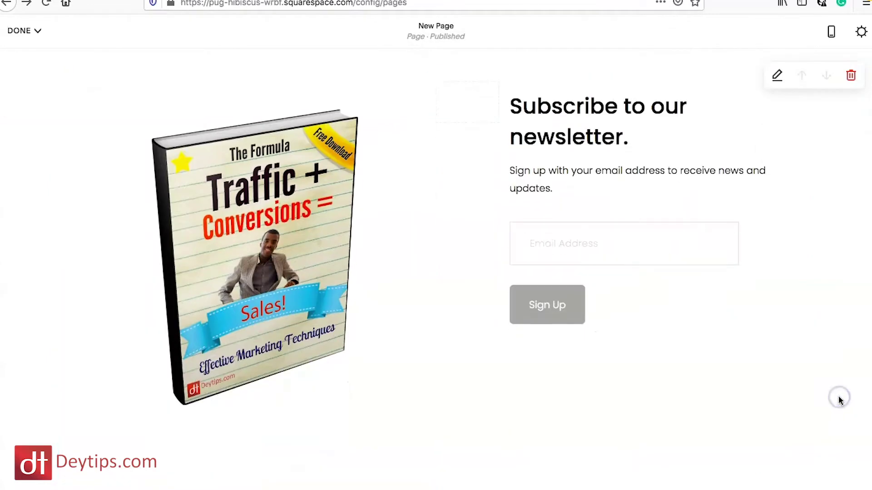
{"action": "scroll", "coordinate": [838, 400], "scroll_direction": "down", "scroll_amount": 2}
{"action": "scroll", "coordinate": [838, 400], "scroll_direction": "up", "scroll_amount": 3}
{"action": "mouse_move", "coordinate": [636, 150]}
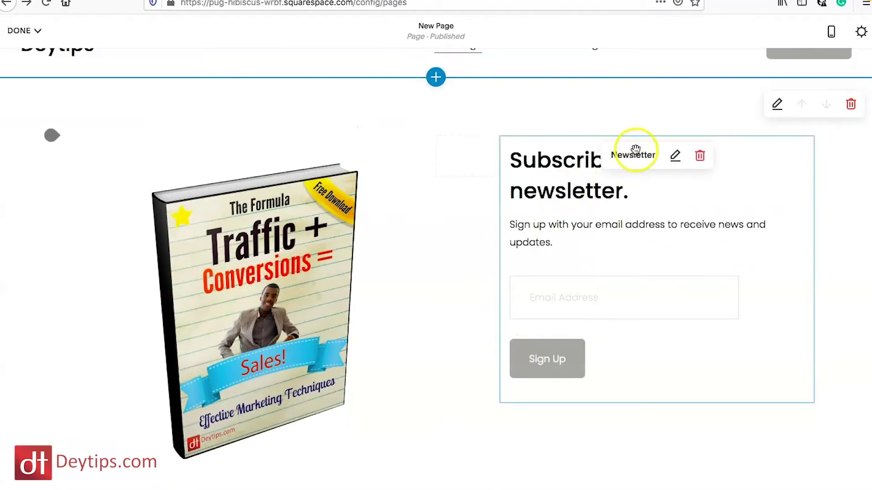
{"action": "left_click", "coordinate": [675, 157]}
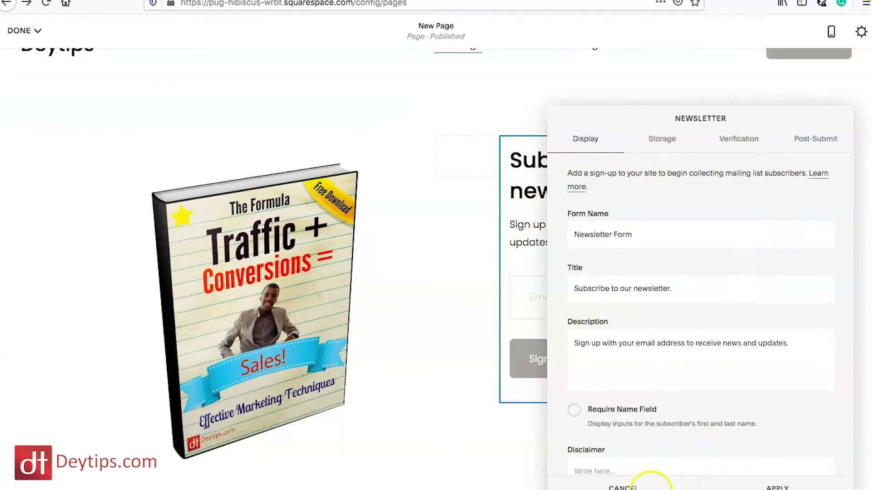
{"action": "left_click", "coordinate": [649, 485]}
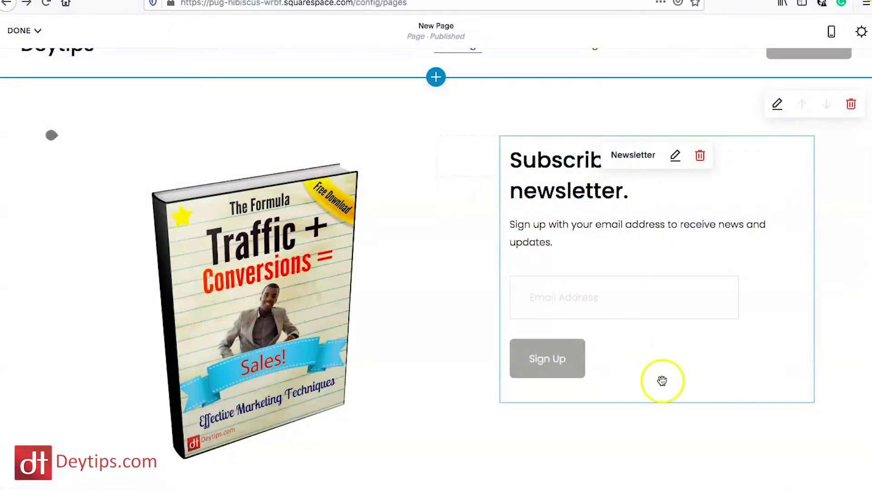
{"action": "left_click", "coordinate": [675, 158]}
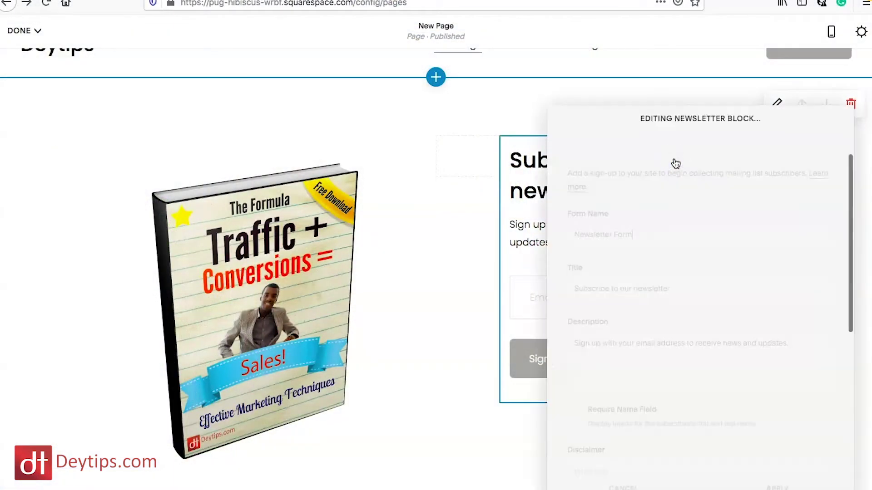
{"action": "scroll", "coordinate": [671, 279], "scroll_direction": "down", "scroll_amount": 1}
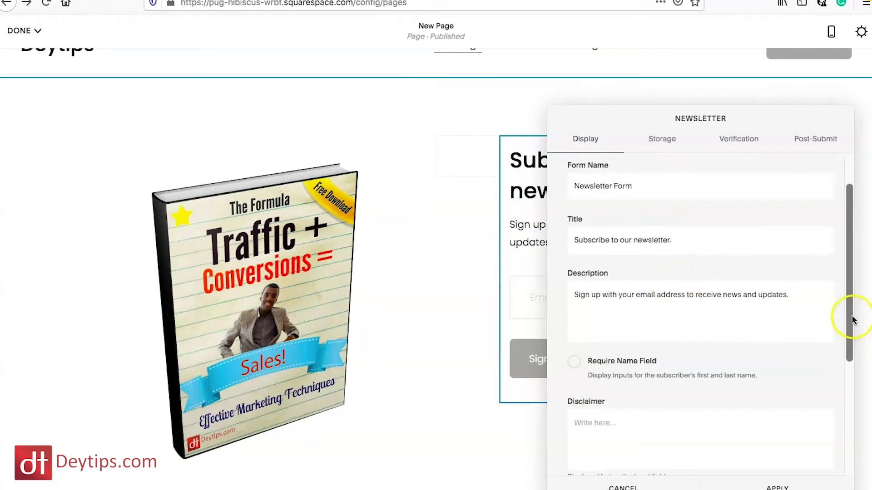
{"action": "left_click_drag", "start_coordinate": [849, 329], "coordinate": [809, 285]}
{"action": "scroll", "coordinate": [809, 283], "scroll_direction": "up", "scroll_amount": 1}
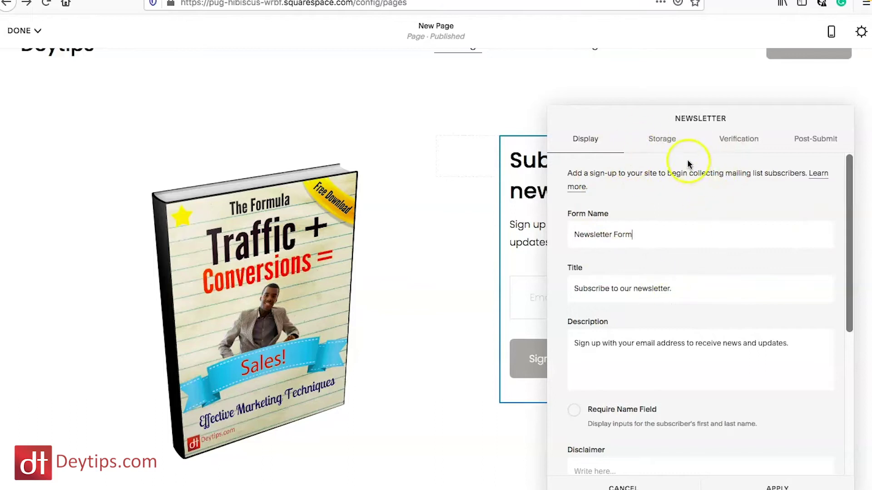
Examine the newsletter block's storage settings for the mailing list and other connectable services, and close them without applying changes
{"action": "left_click", "coordinate": [666, 148]}
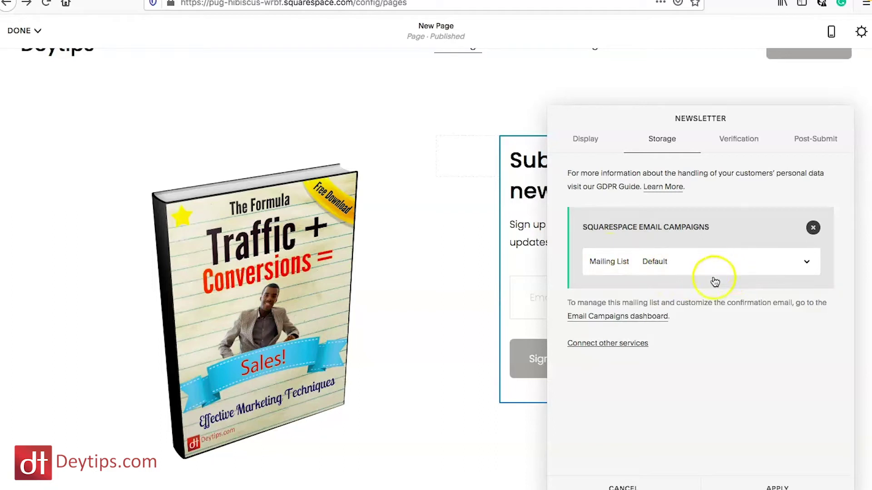
{"action": "left_click", "coordinate": [801, 263]}
{"action": "left_click", "coordinate": [694, 282]}
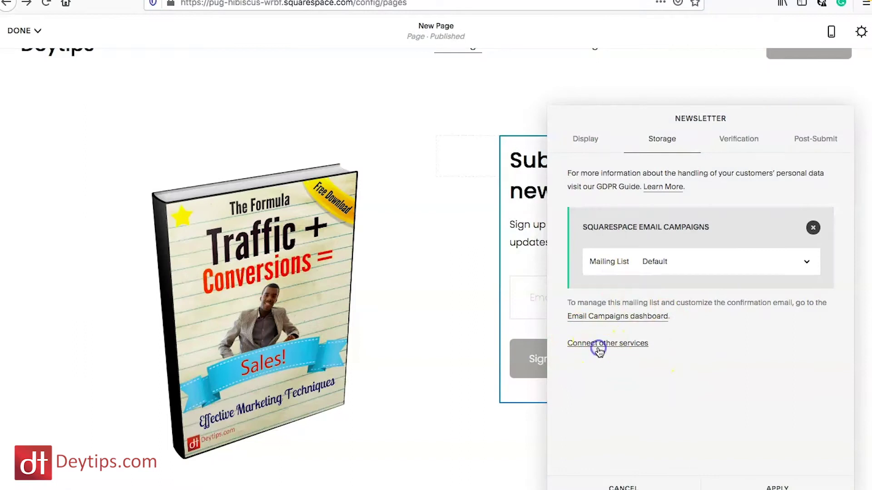
{"action": "left_click", "coordinate": [599, 348]}
{"action": "scroll", "coordinate": [667, 389], "scroll_direction": "down", "scroll_amount": 2}
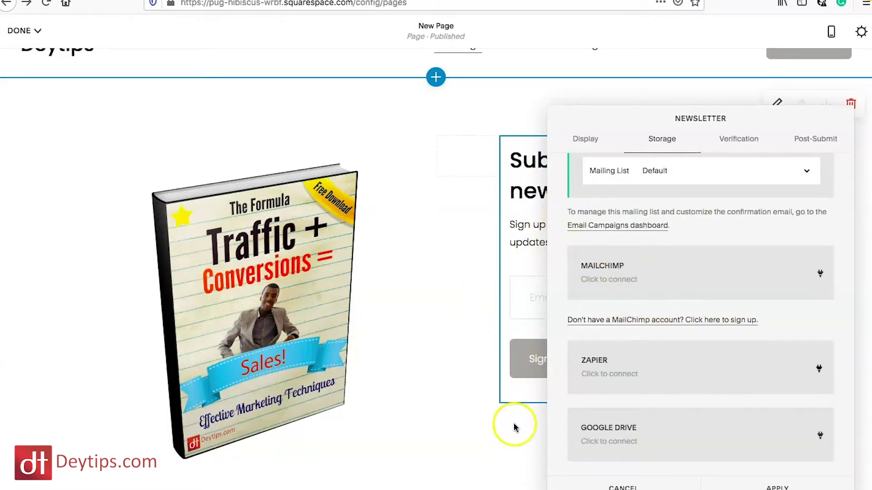
{"action": "left_click", "coordinate": [623, 487]}
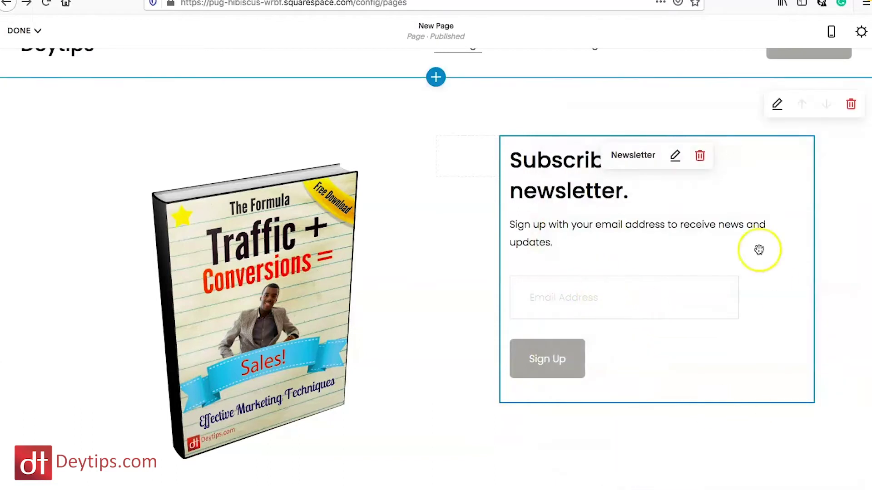
Reopen the newsletter block's settings and review the remaining display options
{"action": "left_click", "coordinate": [675, 156]}
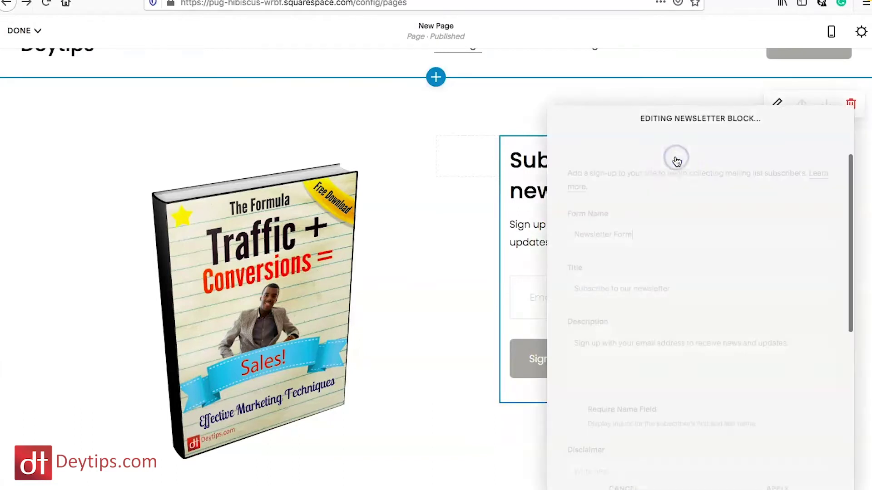
{"action": "scroll", "coordinate": [680, 399], "scroll_direction": "down", "scroll_amount": 3}
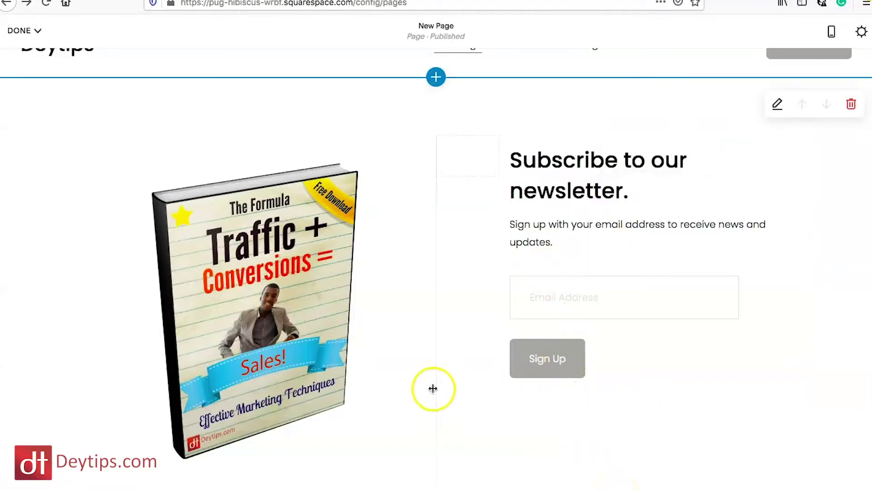
Insert a Code block directly below the newsletter block on the landing page
{"action": "scroll", "coordinate": [574, 463], "scroll_direction": "down", "scroll_amount": 3}
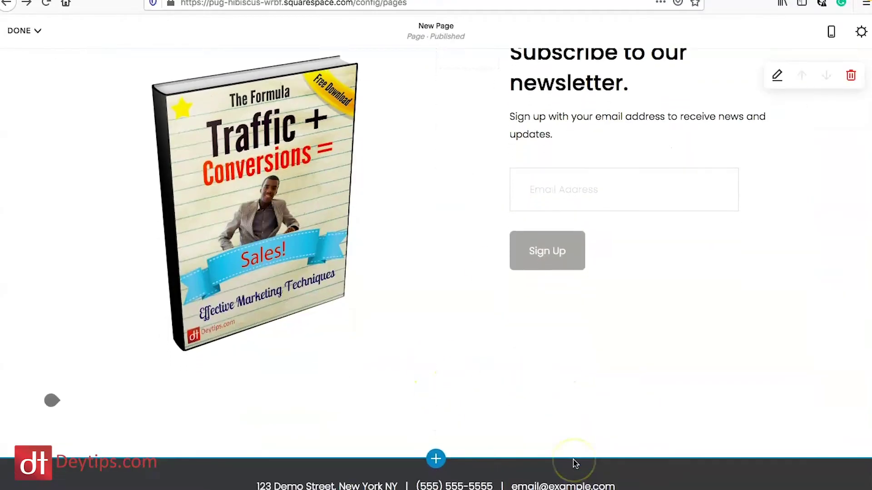
{"action": "scroll", "coordinate": [575, 463], "scroll_direction": "up", "scroll_amount": 4}
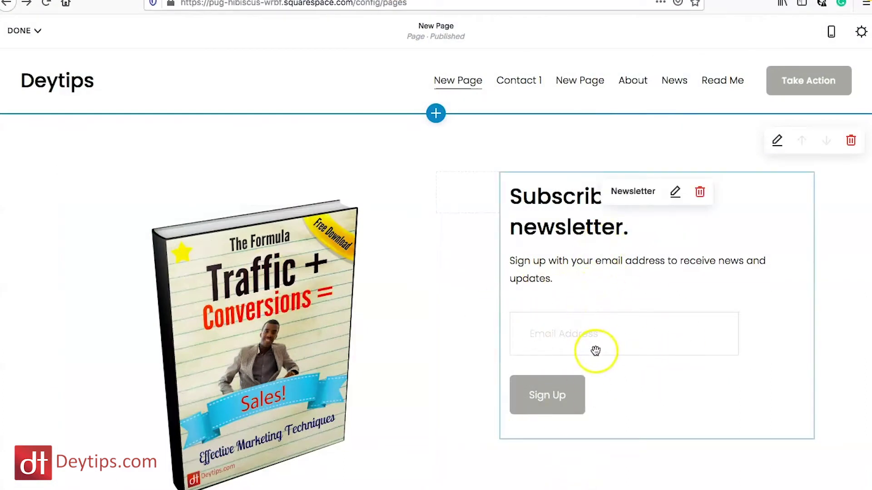
{"action": "scroll", "coordinate": [597, 348], "scroll_direction": "down", "scroll_amount": 2}
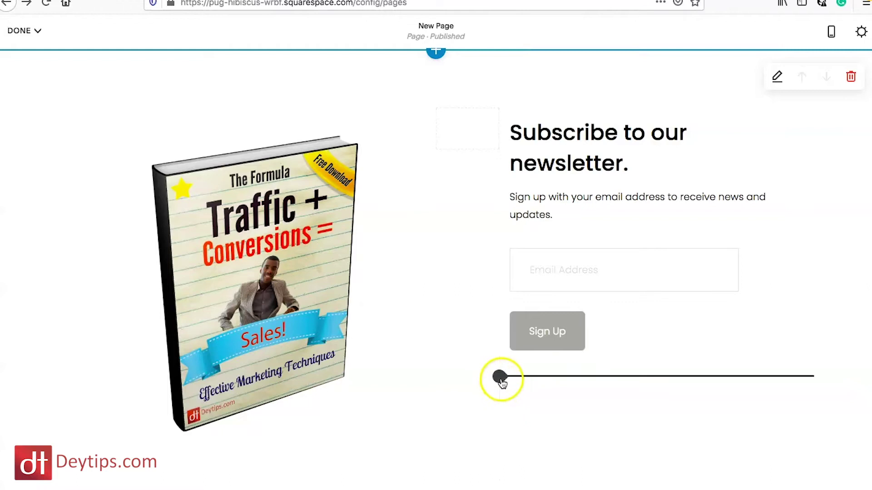
{"action": "left_click", "coordinate": [501, 381]}
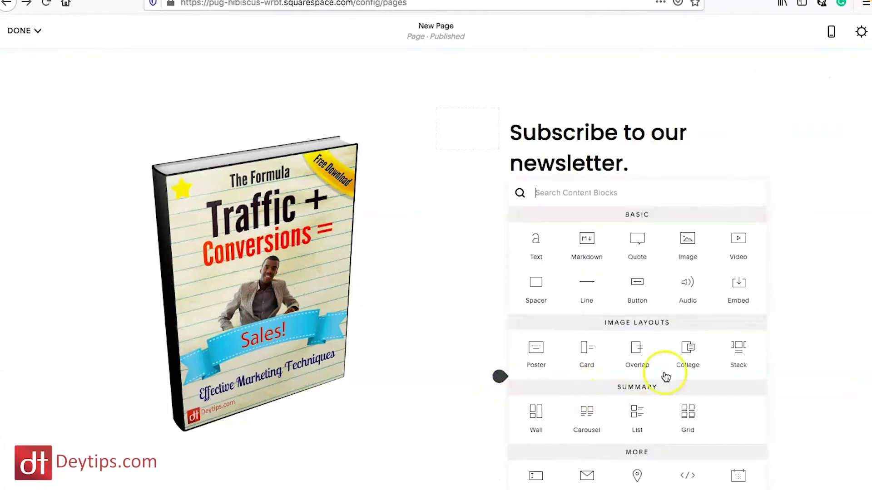
{"action": "scroll", "coordinate": [665, 377], "scroll_direction": "down", "scroll_amount": 1}
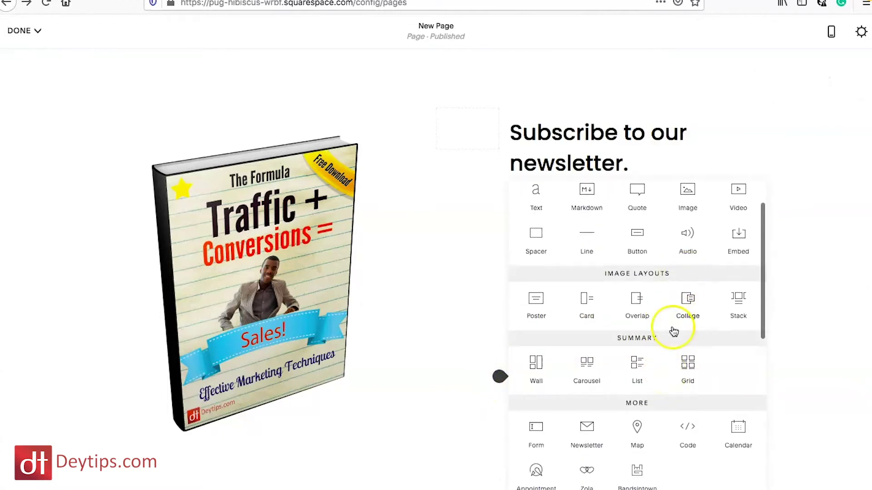
{"action": "scroll", "coordinate": [674, 332], "scroll_direction": "down", "scroll_amount": 1}
{"action": "scroll", "coordinate": [674, 332], "scroll_direction": "down", "scroll_amount": 1}
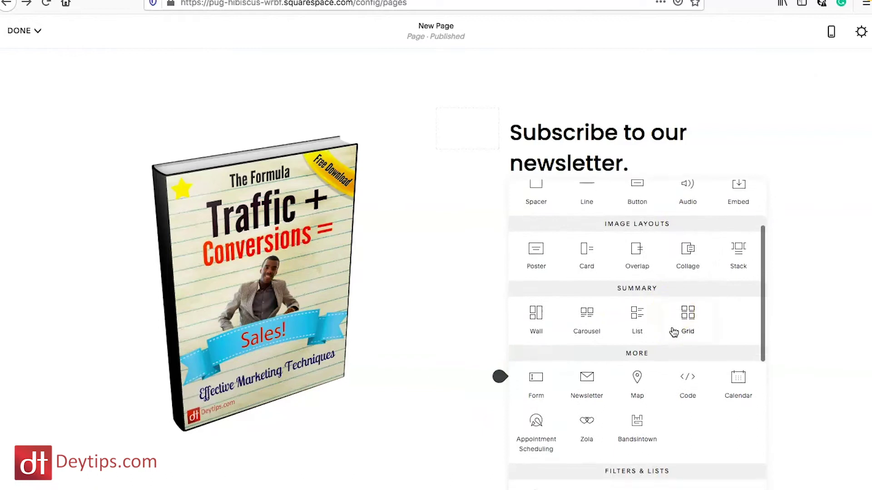
{"action": "left_click", "coordinate": [688, 379]}
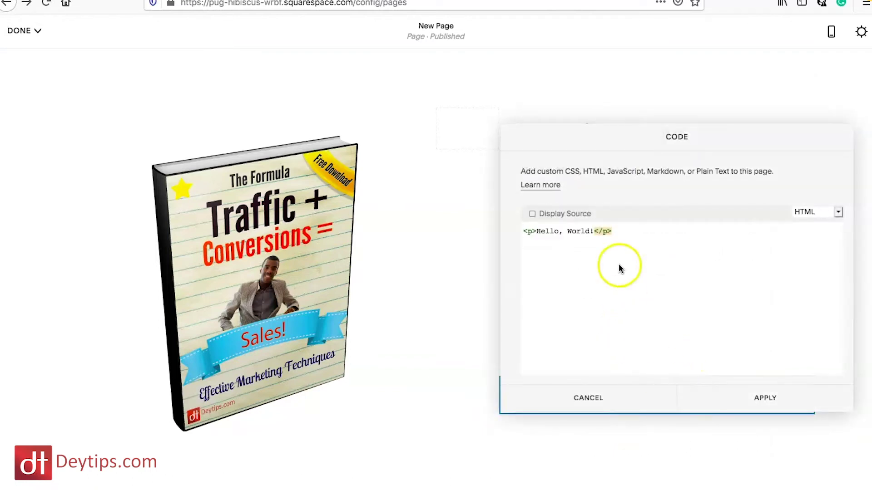
Switch to the AWeber form's design stage and load the Bright template from the template gallery
{"action": "left_click", "coordinate": [336, 0]}
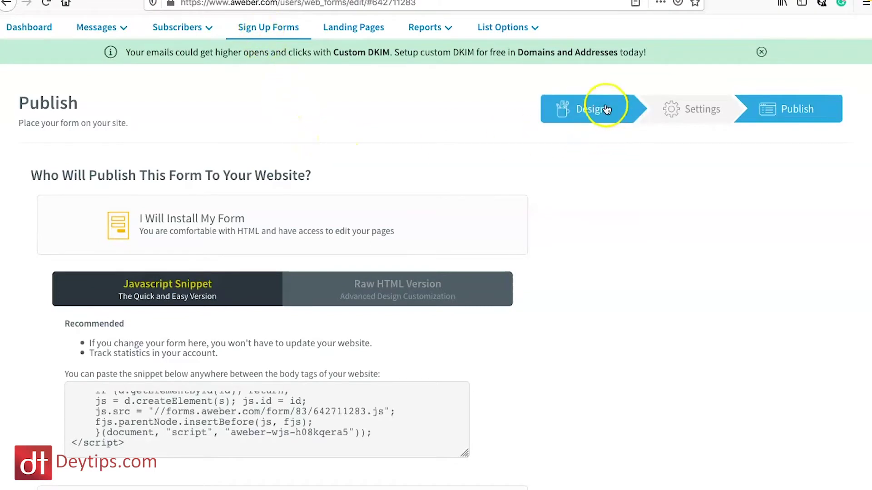
{"action": "left_click", "coordinate": [590, 111]}
{"action": "scroll", "coordinate": [390, 346], "scroll_direction": "down", "scroll_amount": 3}
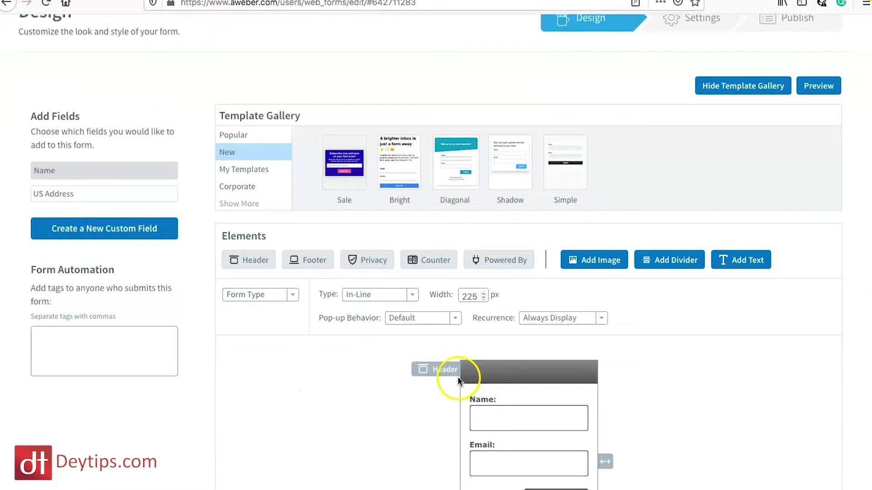
{"action": "mouse_move", "coordinate": [477, 406]}
{"action": "scroll", "coordinate": [479, 408], "scroll_direction": "down", "scroll_amount": 1}
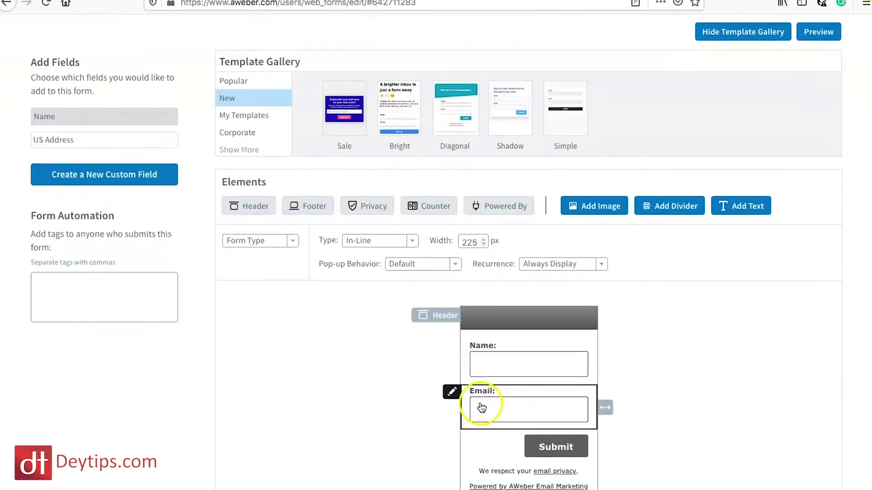
{"action": "scroll", "coordinate": [483, 408], "scroll_direction": "up", "scroll_amount": 1}
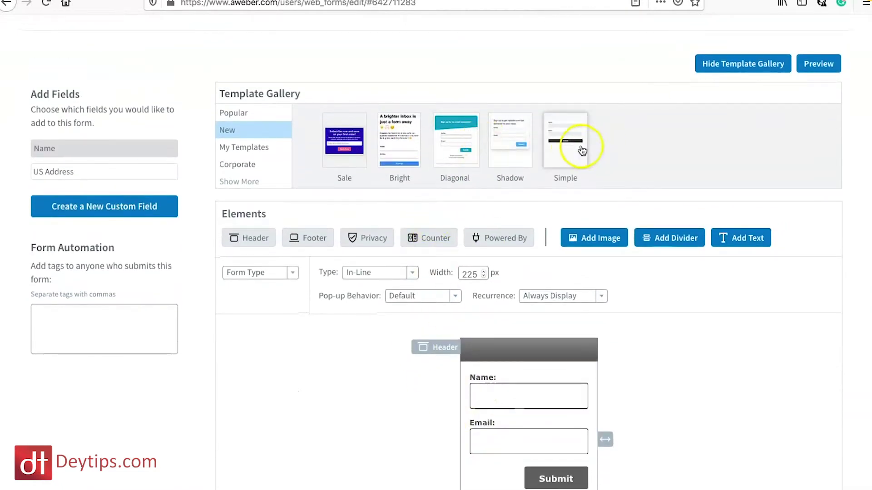
{"action": "left_click", "coordinate": [402, 142]}
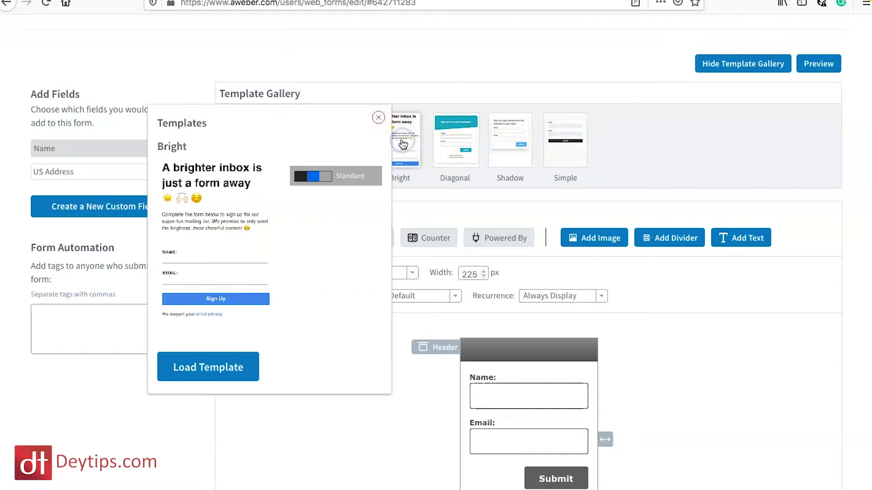
{"action": "left_click", "coordinate": [232, 357]}
Review the restyled form with its name and email fields, and save it
{"action": "scroll", "coordinate": [504, 460], "scroll_direction": "down", "scroll_amount": 3}
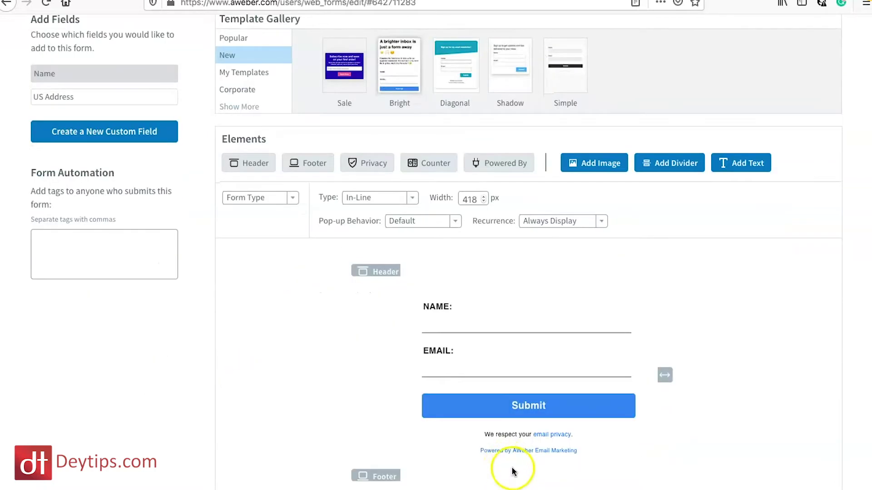
{"action": "scroll", "coordinate": [512, 472], "scroll_direction": "up", "scroll_amount": 2}
{"action": "scroll", "coordinate": [470, 311], "scroll_direction": "down", "scroll_amount": 3}
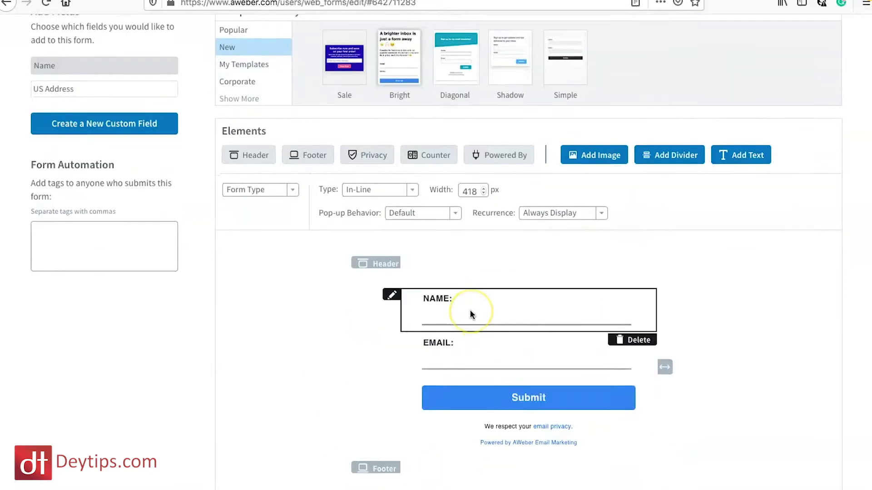
{"action": "scroll", "coordinate": [470, 312], "scroll_direction": "down", "scroll_amount": 3}
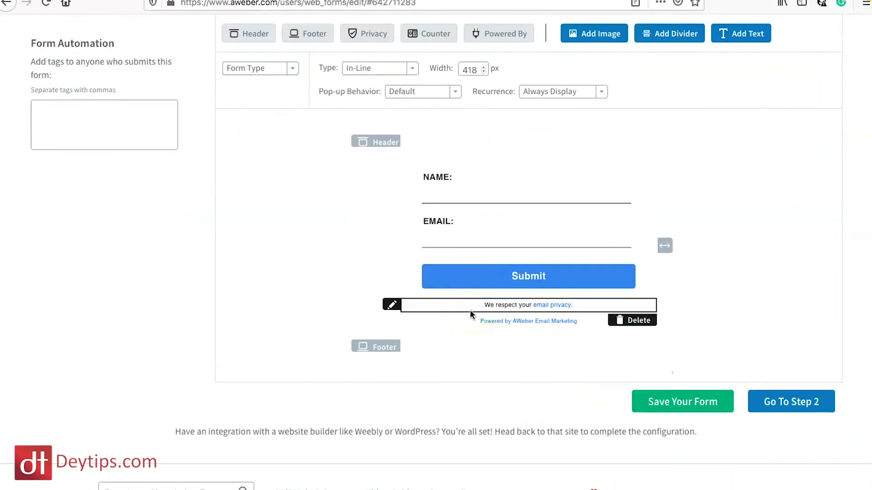
{"action": "left_click", "coordinate": [709, 409]}
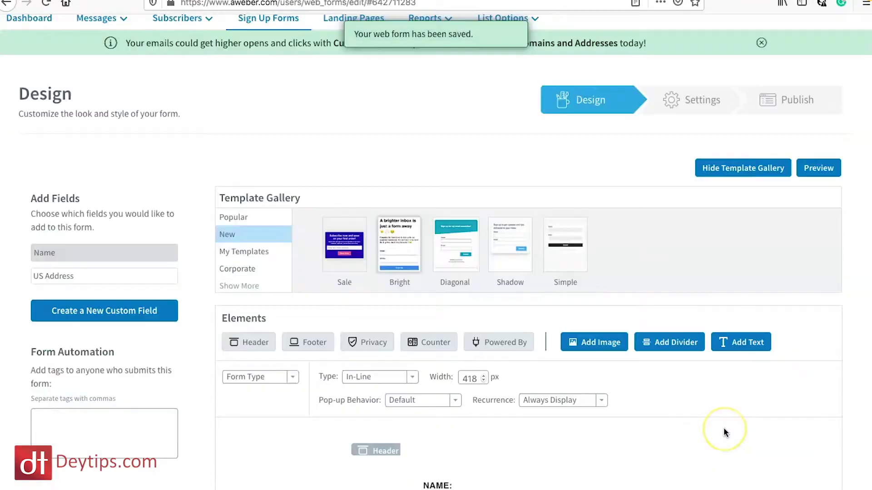
Advance the saved form through its settings to the publishing stage for self-installation, keeping the settings as they are
{"action": "scroll", "coordinate": [726, 427], "scroll_direction": "down", "scroll_amount": 8}
{"action": "left_click", "coordinate": [793, 404]}
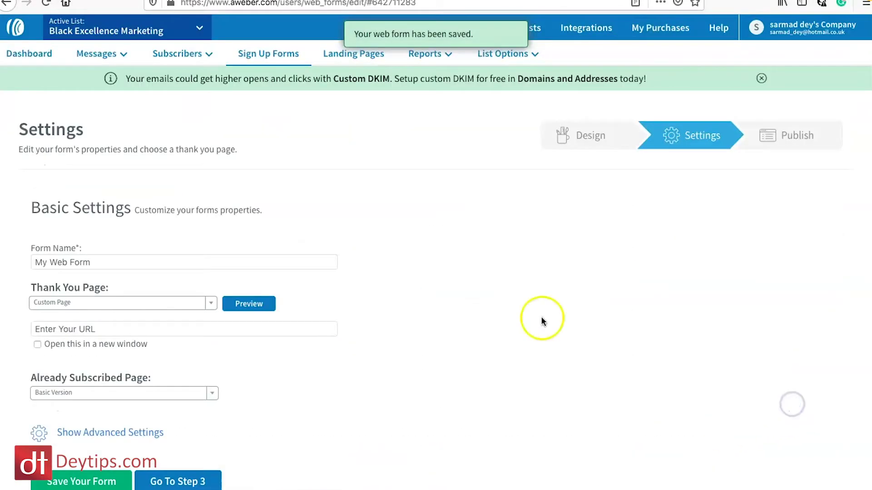
{"action": "scroll", "coordinate": [542, 321], "scroll_direction": "down", "scroll_amount": 3}
{"action": "left_click", "coordinate": [193, 403]}
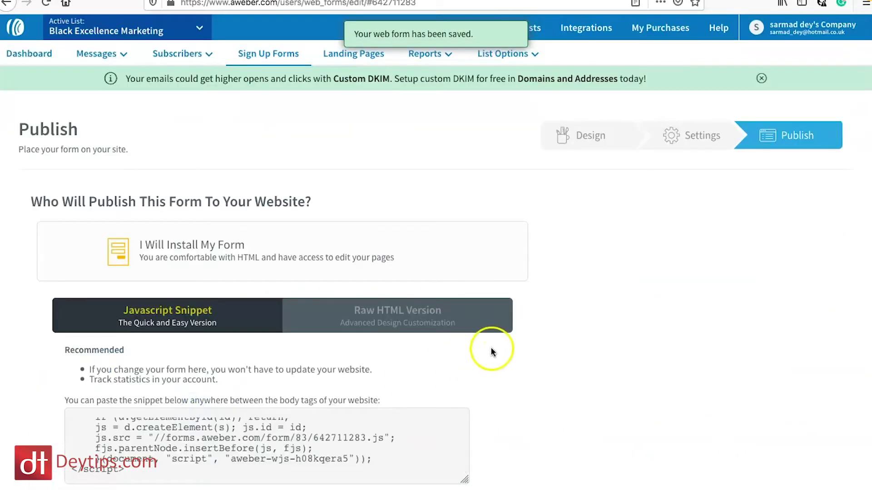
{"action": "scroll", "coordinate": [558, 335], "scroll_direction": "down", "scroll_amount": 3}
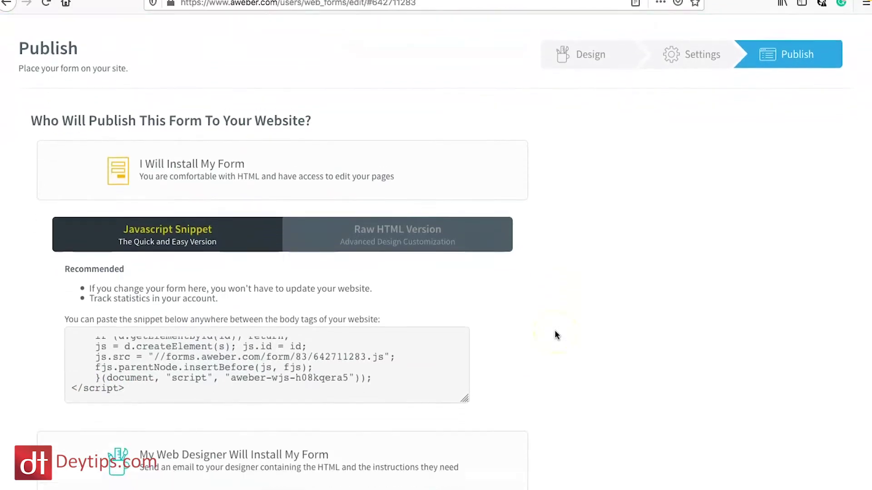
{"action": "scroll", "coordinate": [556, 335], "scroll_direction": "down", "scroll_amount": 3}
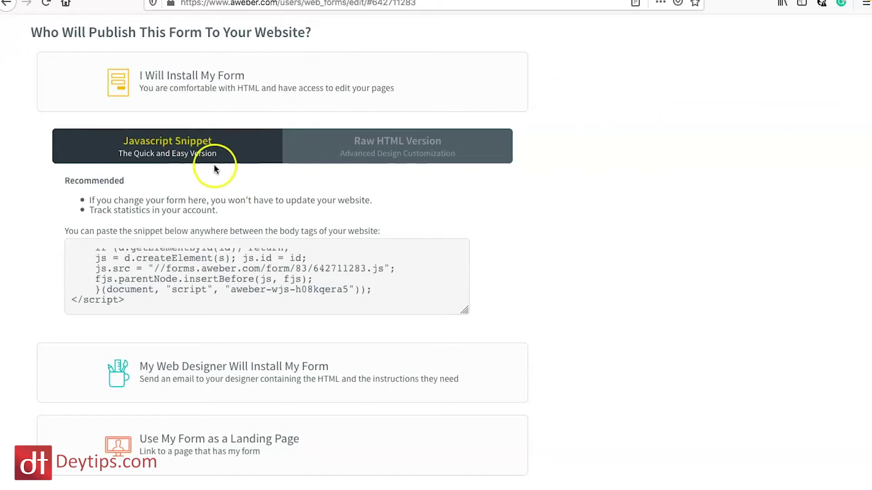
Choose the Raw HTML Version of the form and copy its entire code
{"action": "left_click", "coordinate": [403, 150]}
{"action": "left_click", "coordinate": [165, 276]}
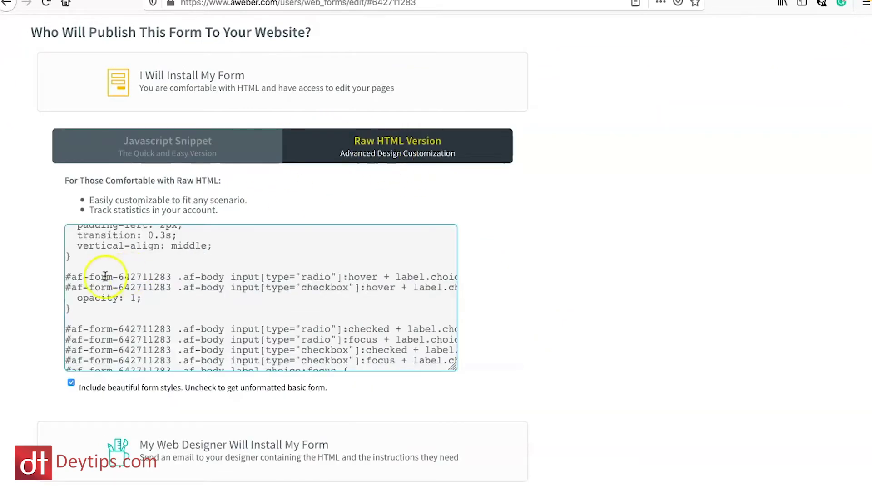
{"action": "scroll", "coordinate": [93, 279], "scroll_direction": "up", "scroll_amount": 15}
{"action": "left_click", "coordinate": [50, 221]}
{"action": "left_click", "coordinate": [67, 231]}
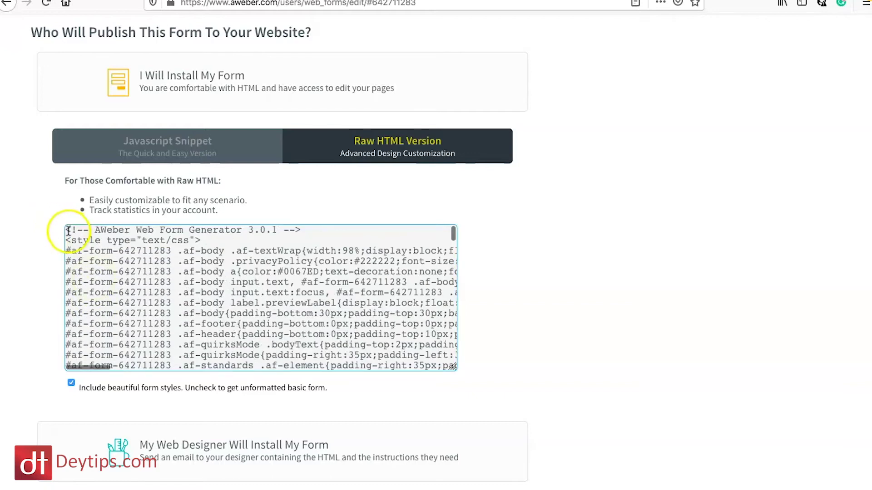
{"action": "key", "text": "ctrl+a"}
{"action": "scroll", "coordinate": [279, 252], "scroll_direction": "down", "scroll_amount": 2}
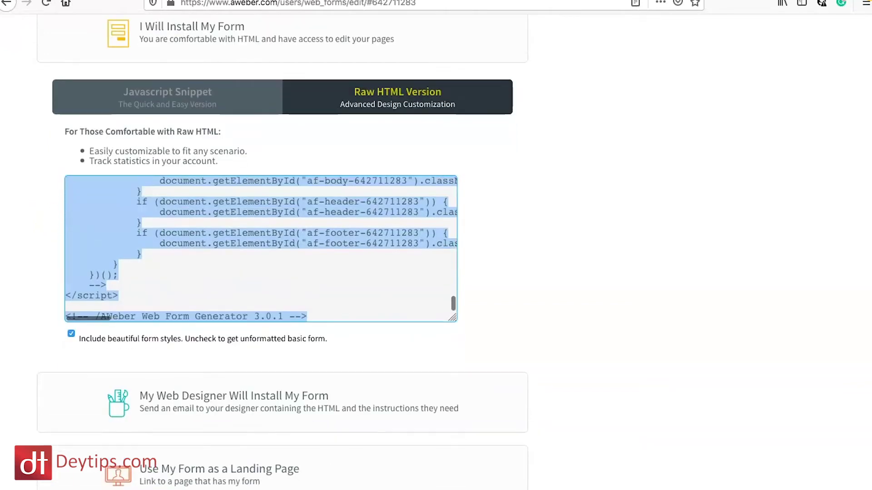
Switch to the Squarespace page, replace the Code block's placeholder with the copied AWeber form code, and apply it
{"action": "left_click", "coordinate": [93, 1]}
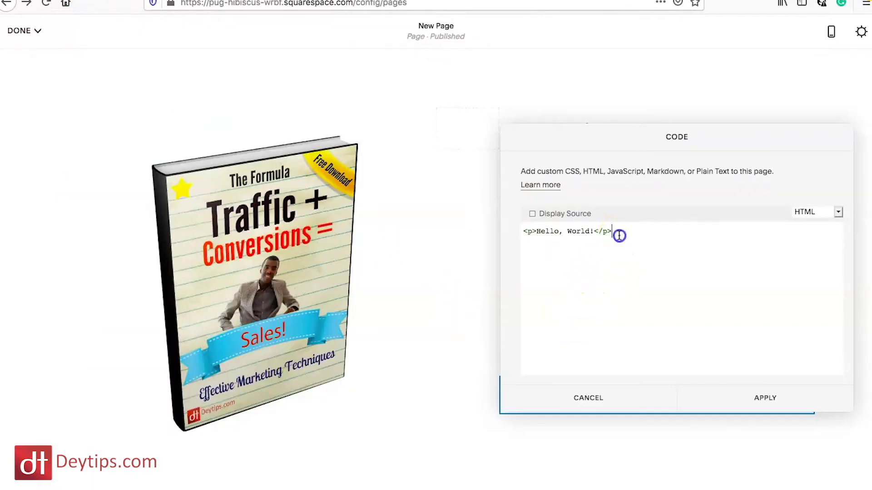
{"action": "left_click_drag", "start_coordinate": [619, 235], "coordinate": [511, 227]}
{"action": "key", "text": "ctrl+v"}
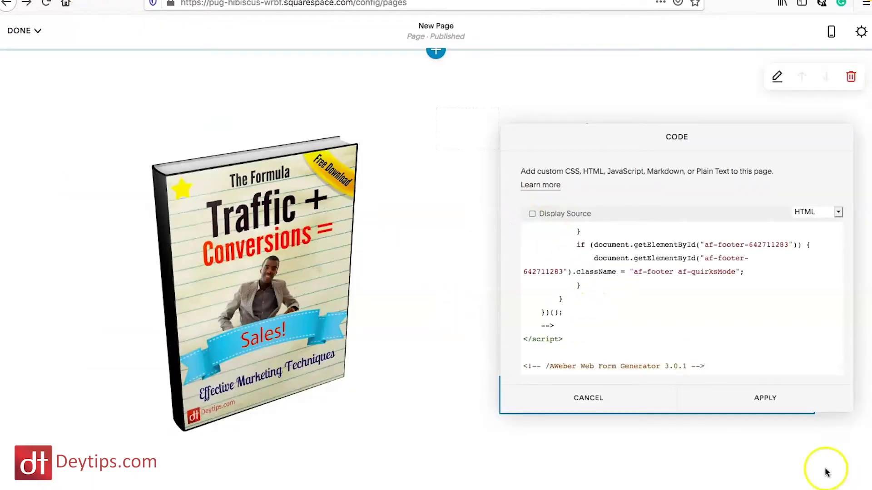
{"action": "left_click", "coordinate": [763, 398]}
{"action": "scroll", "coordinate": [671, 282], "scroll_direction": "down", "scroll_amount": 3}
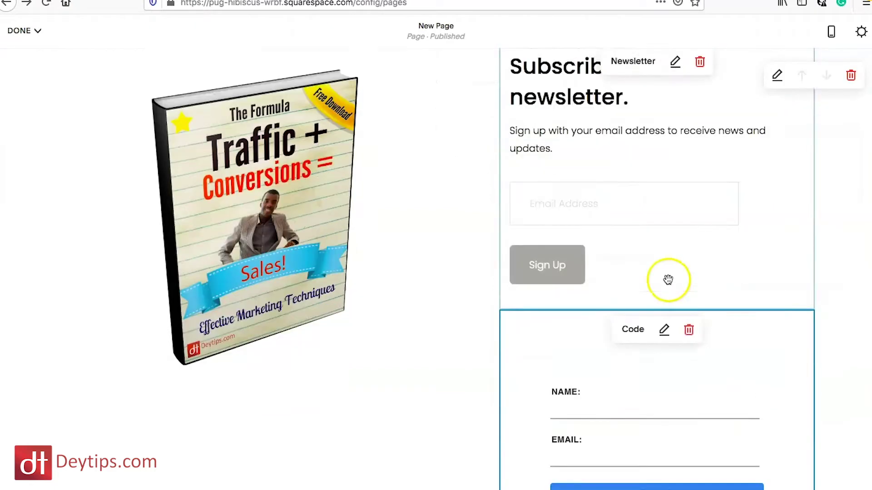
{"action": "scroll", "coordinate": [638, 406], "scroll_direction": "down", "scroll_amount": 3}
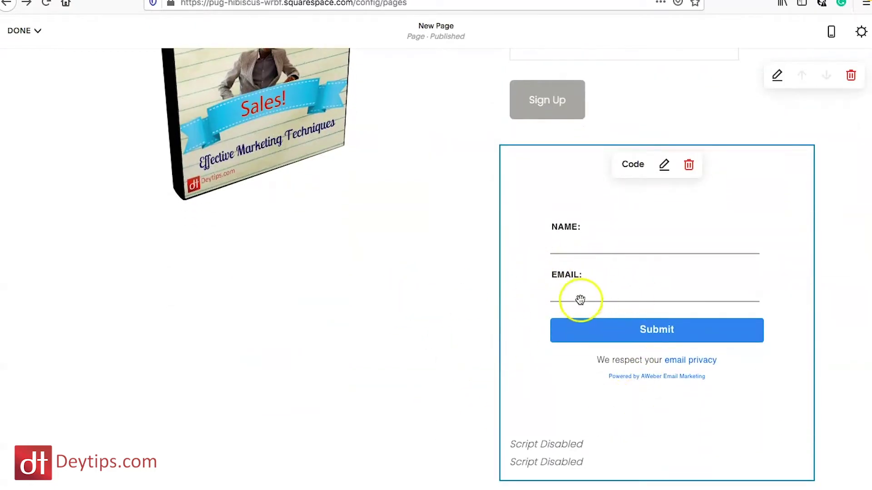
{"action": "scroll", "coordinate": [611, 286], "scroll_direction": "up", "scroll_amount": 2}
Review the form publishing options in AWeber and the signup form types in Mailchimp
{"action": "left_click", "coordinate": [379, 1]}
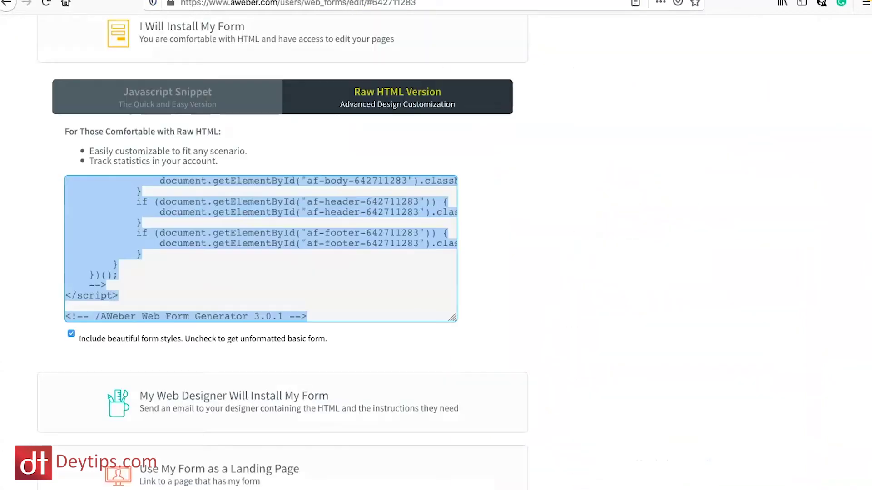
{"action": "scroll", "coordinate": [354, 139], "scroll_direction": "up", "scroll_amount": 5}
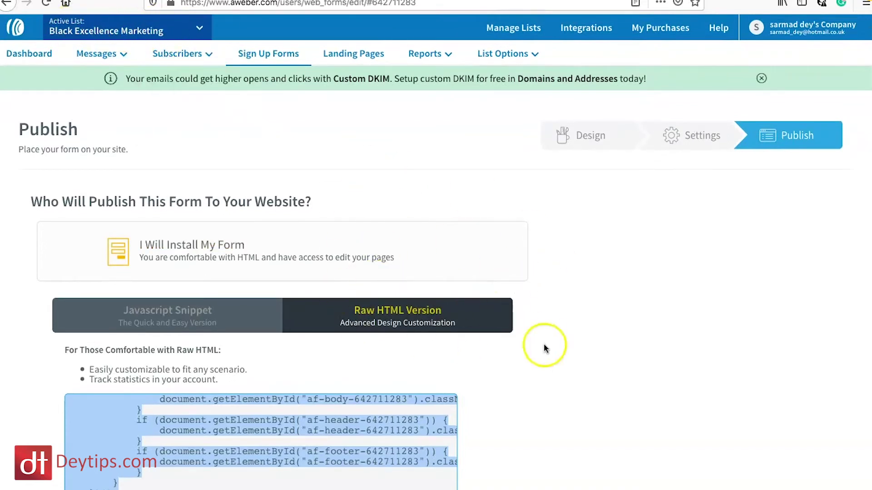
{"action": "scroll", "coordinate": [544, 348], "scroll_direction": "down", "scroll_amount": 5}
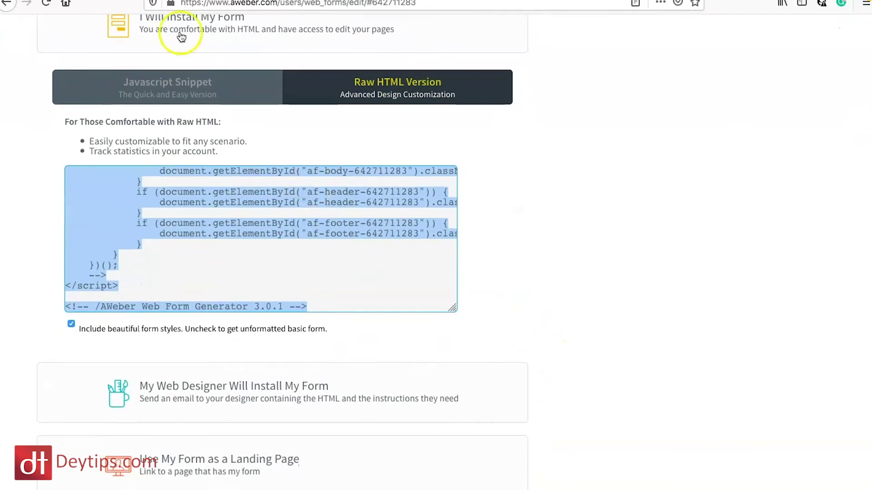
{"action": "left_click", "coordinate": [180, 0]}
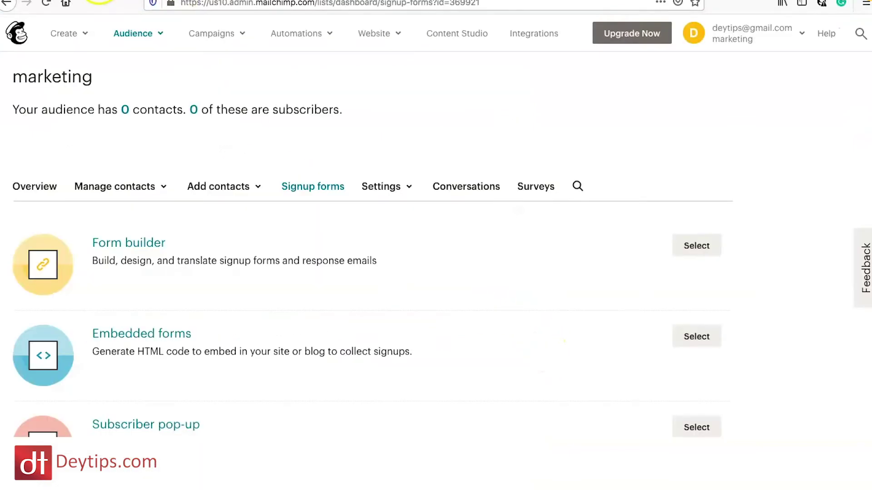
Return to the Squarespace page and examine the embedded form together with the newsletter block above it
{"action": "left_click", "coordinate": [99, 0]}
{"action": "scroll", "coordinate": [568, 390], "scroll_direction": "down", "scroll_amount": 1}
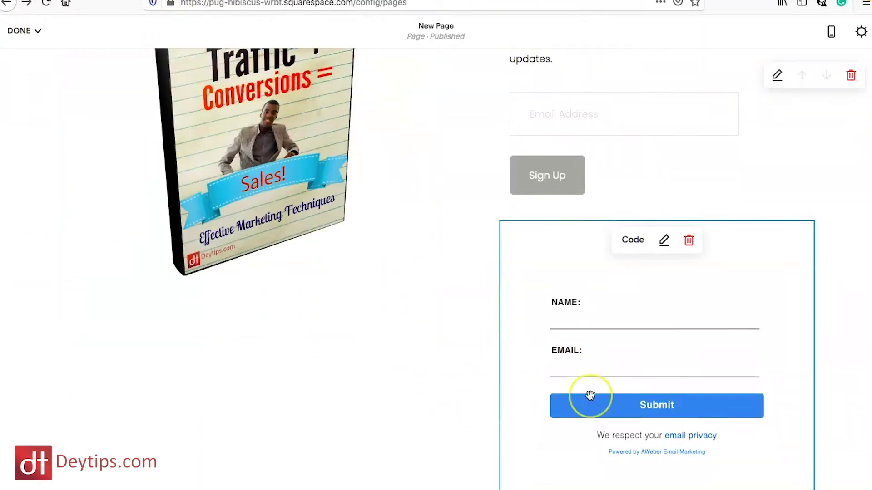
{"action": "scroll", "coordinate": [581, 363], "scroll_direction": "down", "scroll_amount": 2}
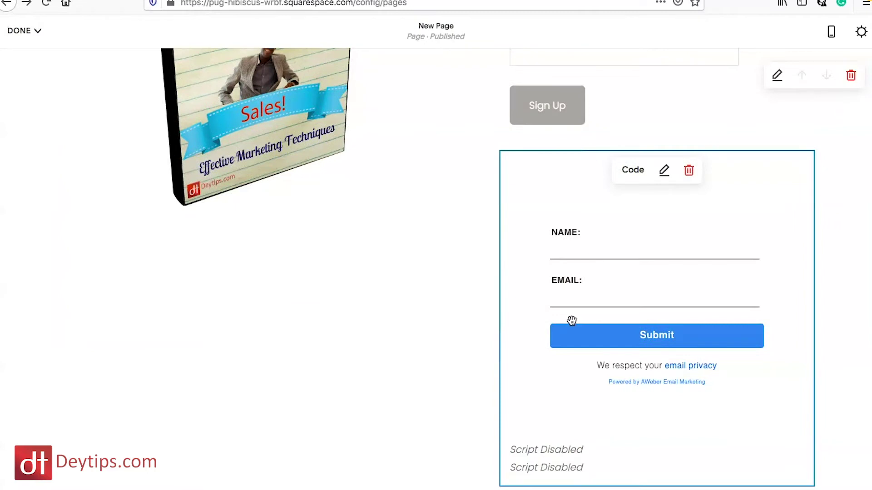
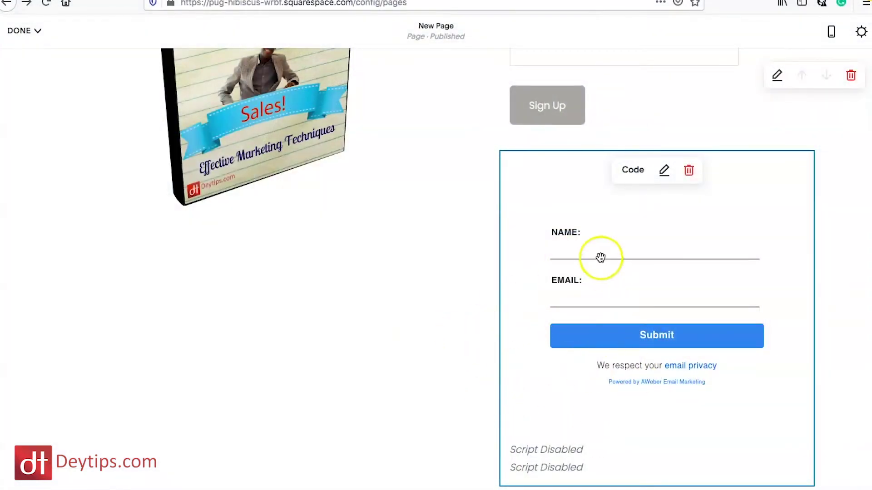
{"action": "scroll", "coordinate": [603, 254], "scroll_direction": "up", "scroll_amount": 6}
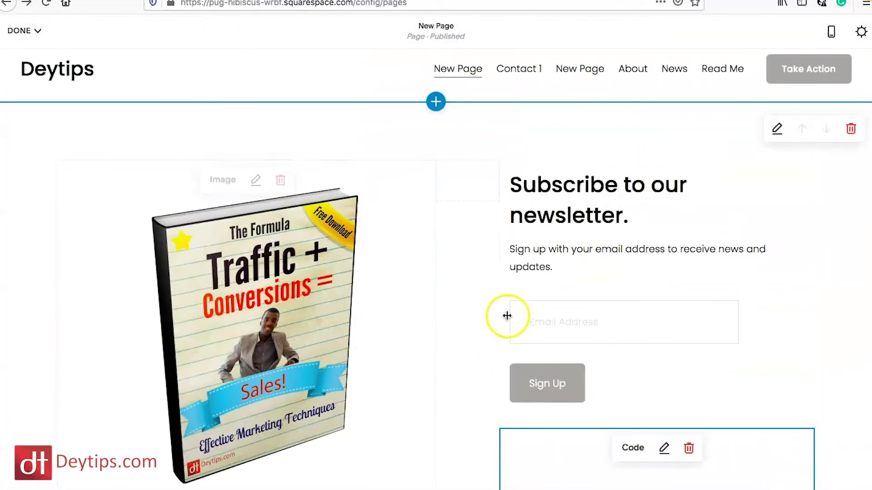
Delete the newsletter block above the embedded AWeber form
{"action": "mouse_move", "coordinate": [683, 195]}
{"action": "left_click", "coordinate": [701, 184]}
{"action": "left_click", "coordinate": [739, 191]}
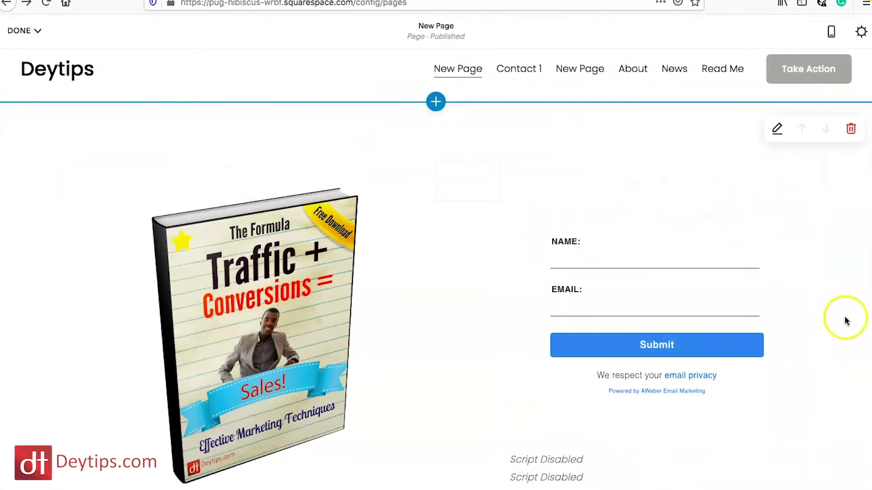
Add a text block above the embedded form reading "Download The FREE Guide To driving Sales To Your Buinsess Online!"
{"action": "scroll", "coordinate": [837, 368], "scroll_direction": "down", "scroll_amount": 1}
{"action": "scroll", "coordinate": [839, 375], "scroll_direction": "up", "scroll_amount": 2}
{"action": "scroll", "coordinate": [838, 376], "scroll_direction": "down", "scroll_amount": 3}
{"action": "scroll", "coordinate": [836, 370], "scroll_direction": "up", "scroll_amount": 2}
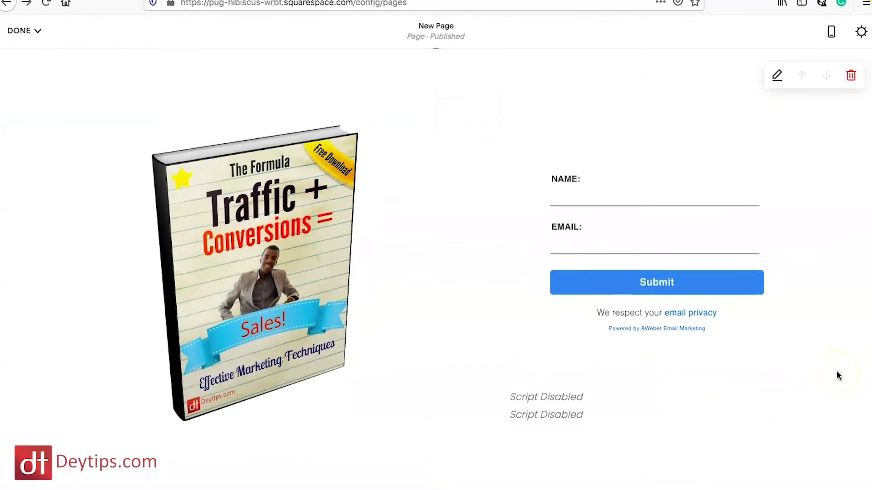
{"action": "scroll", "coordinate": [845, 386], "scroll_direction": "up", "scroll_amount": 1}
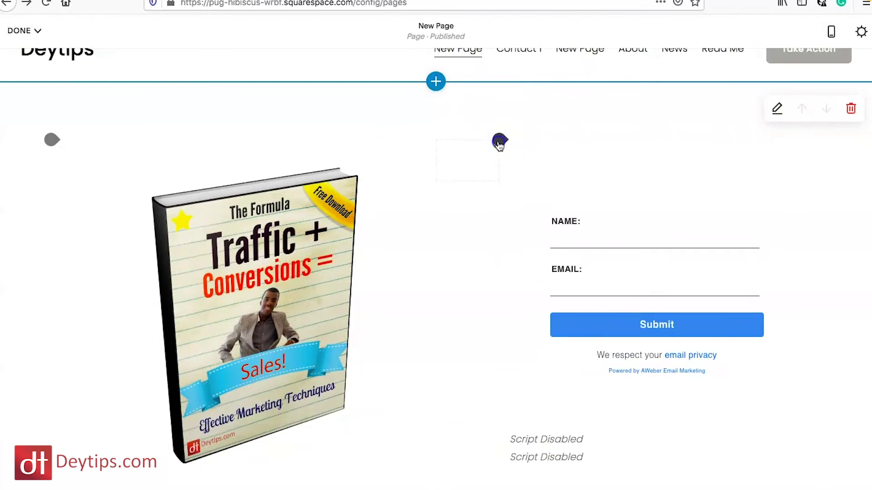
{"action": "left_click", "coordinate": [501, 139]}
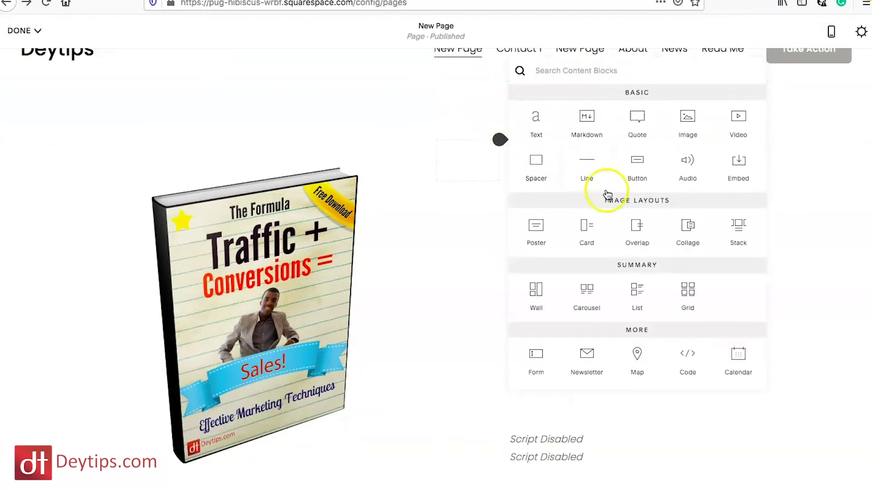
{"action": "left_click", "coordinate": [533, 118]}
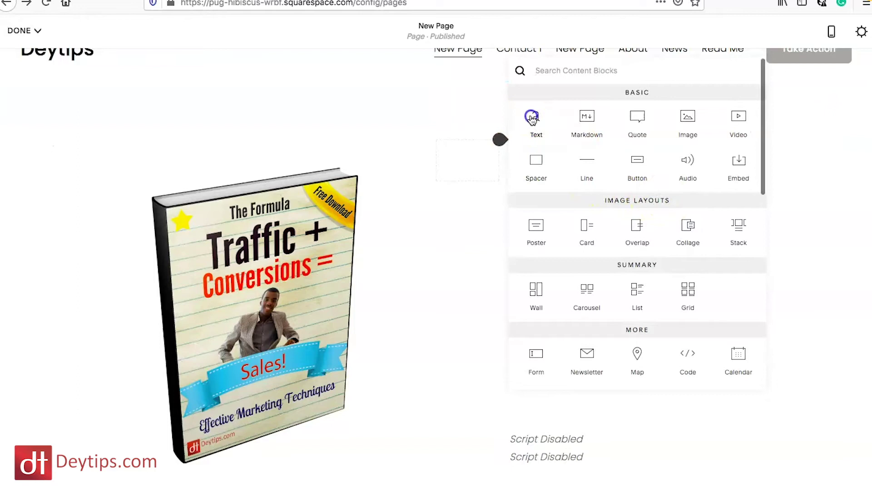
{"action": "left_click", "coordinate": [578, 160]}
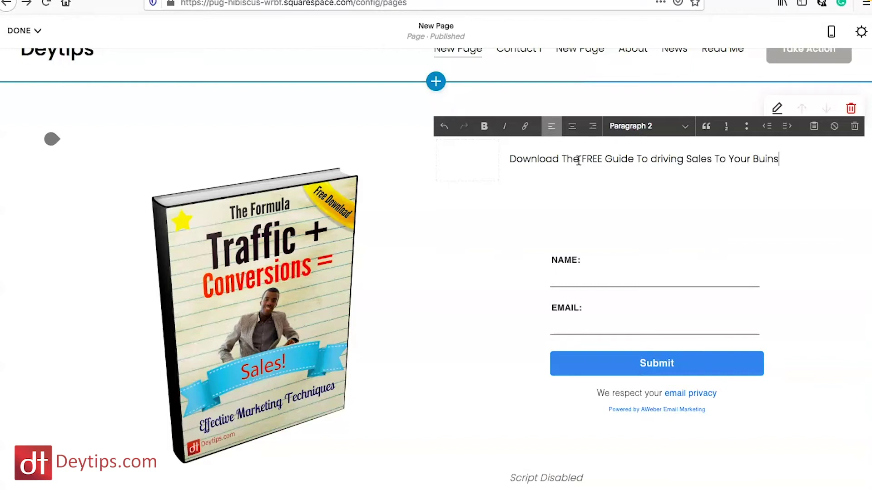
{"action": "type", "text": "Online"}
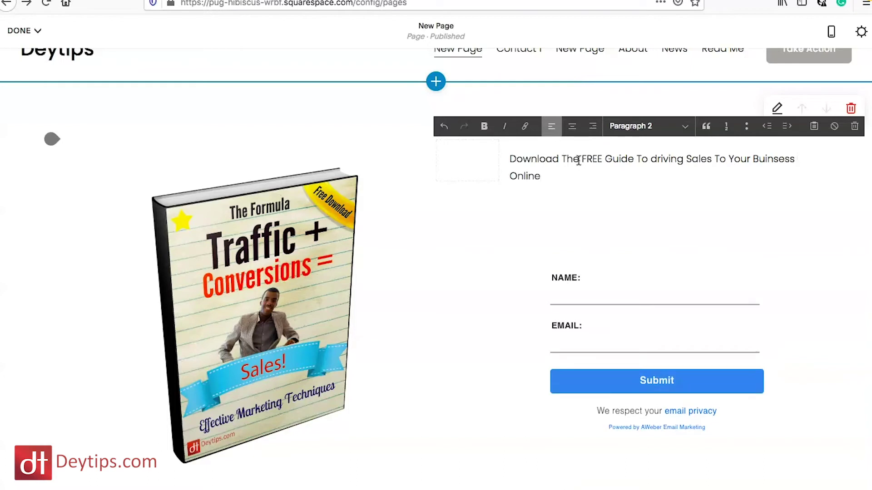
Make the entire "Download The FREE Guide" line bold
{"action": "left_click_drag", "start_coordinate": [555, 169], "coordinate": [492, 158]}
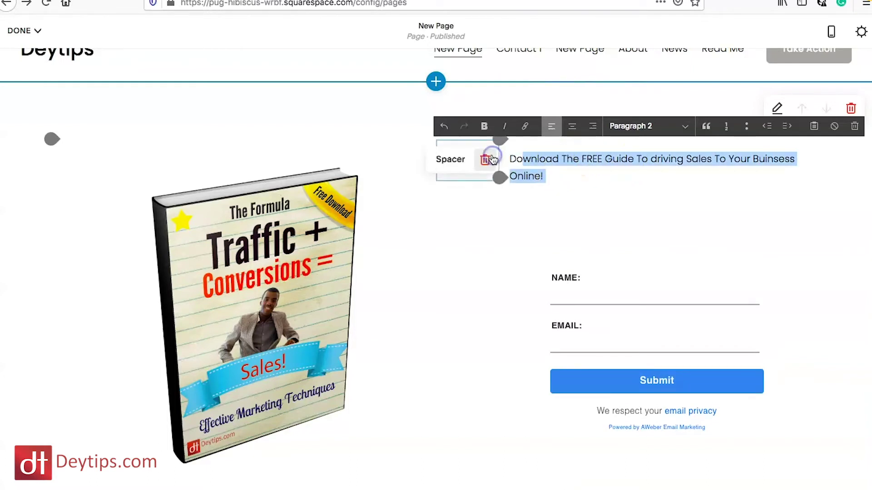
{"action": "left_click", "coordinate": [484, 126]}
{"action": "left_click_drag", "start_coordinate": [522, 159], "coordinate": [492, 150]}
{"action": "left_click", "coordinate": [512, 156]}
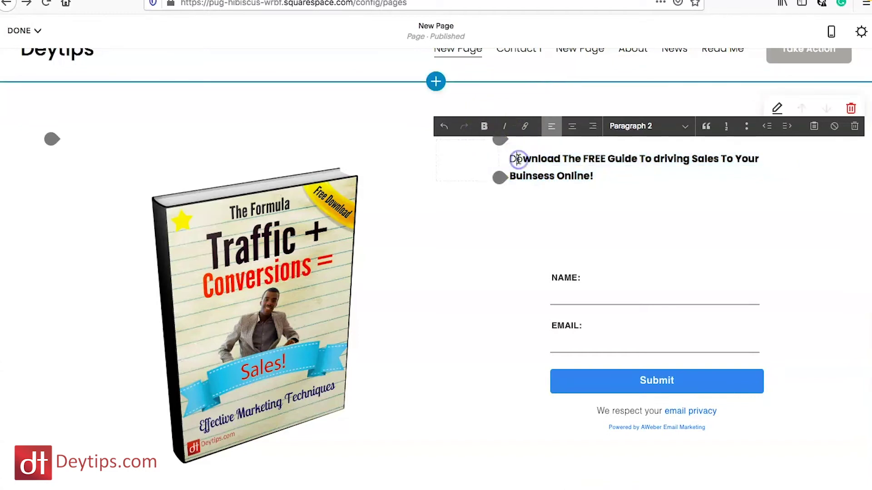
{"action": "left_click", "coordinate": [596, 174]}
Format the whole download line as Heading 3 and centre it above the form
{"action": "left_click_drag", "start_coordinate": [602, 176], "coordinate": [483, 144]}
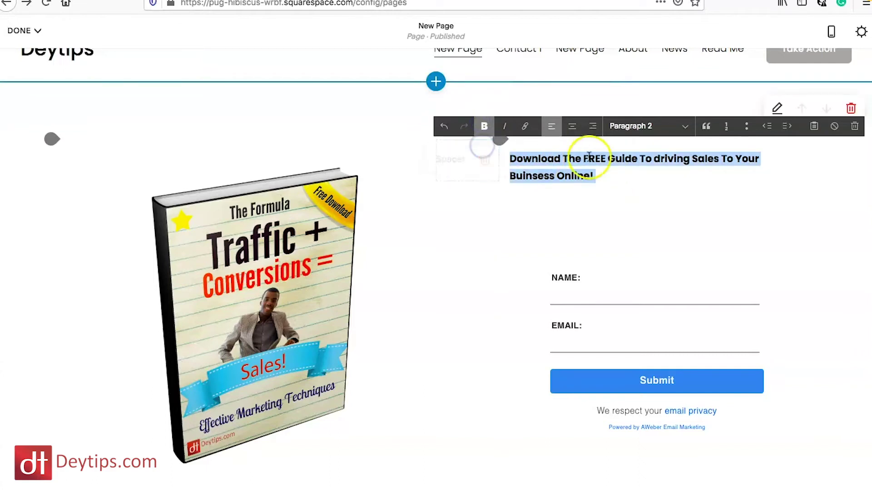
{"action": "left_click", "coordinate": [682, 123]}
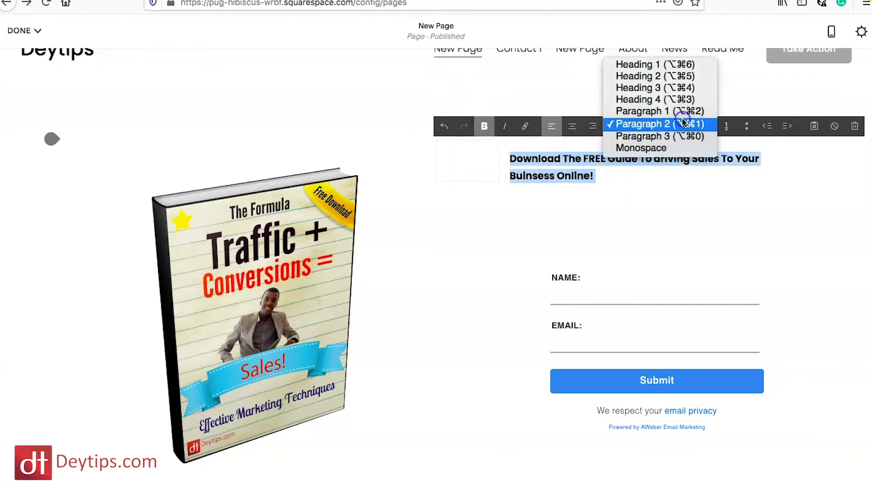
{"action": "left_click", "coordinate": [666, 64]}
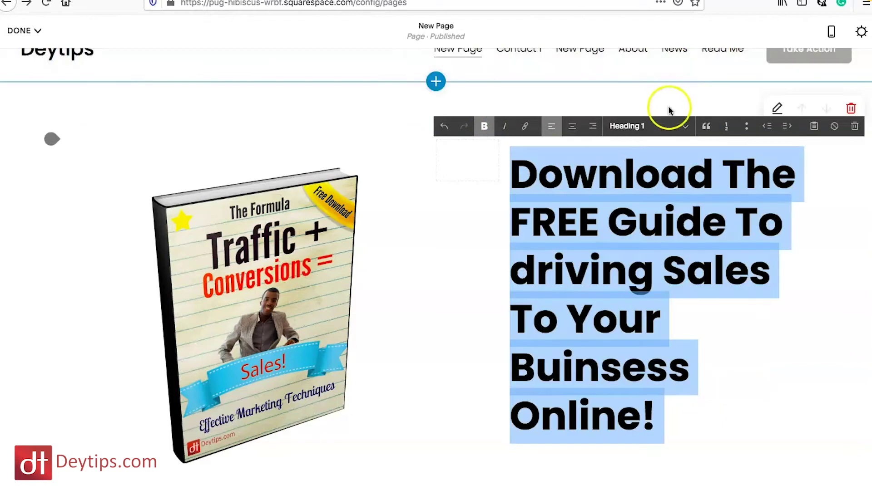
{"action": "left_click", "coordinate": [681, 126]}
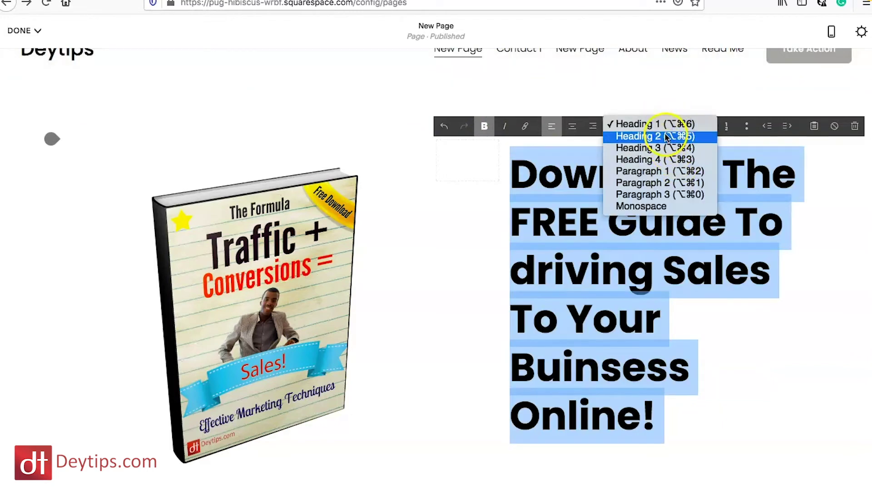
{"action": "left_click", "coordinate": [665, 148]}
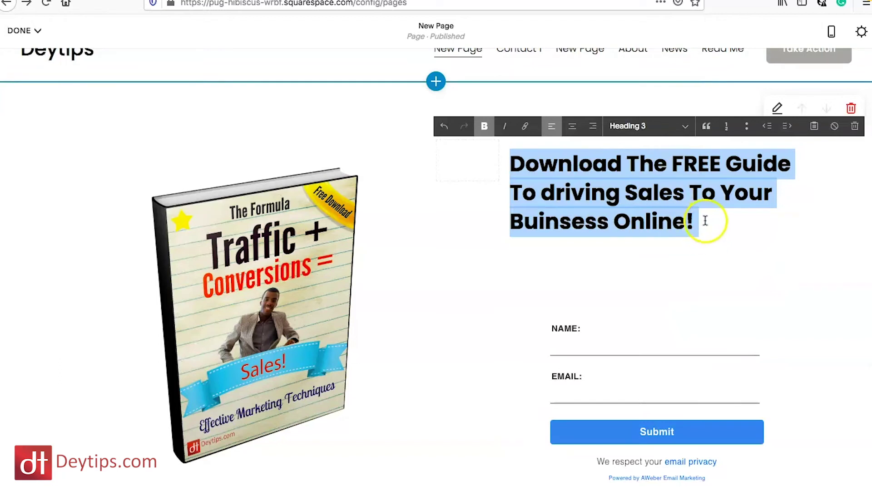
{"action": "left_click", "coordinate": [572, 127]}
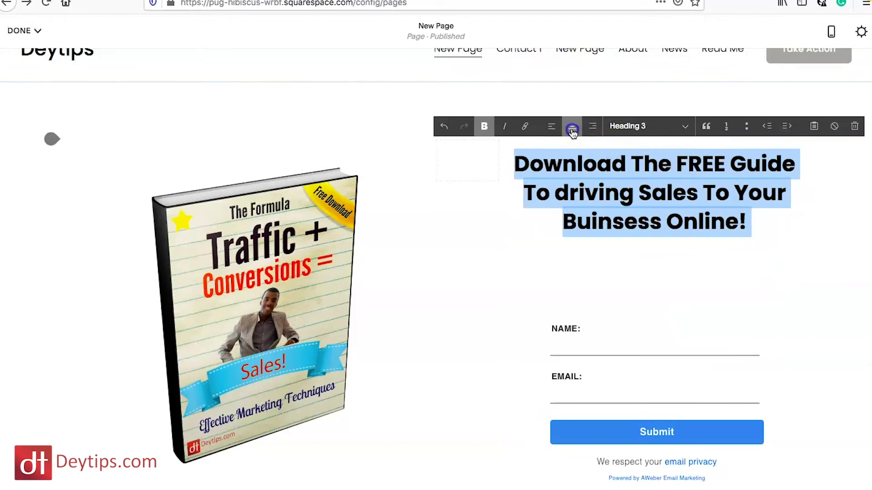
{"action": "left_click", "coordinate": [733, 219]}
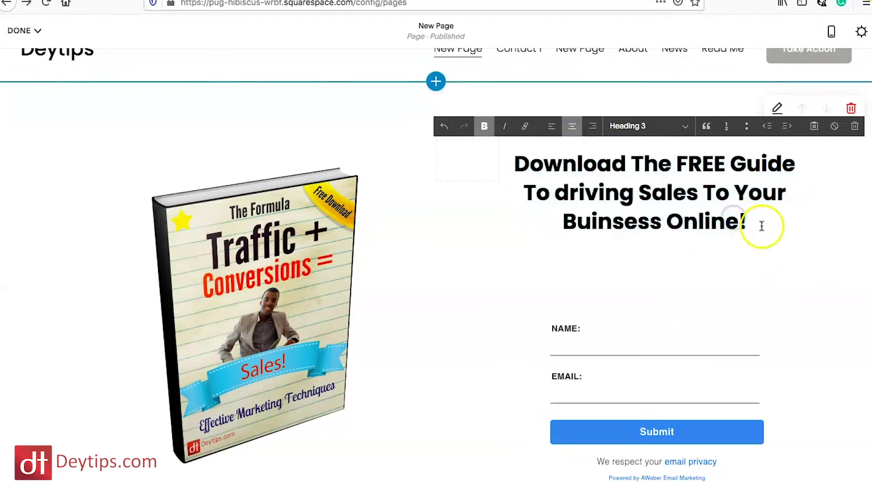
{"action": "left_click", "coordinate": [826, 323]}
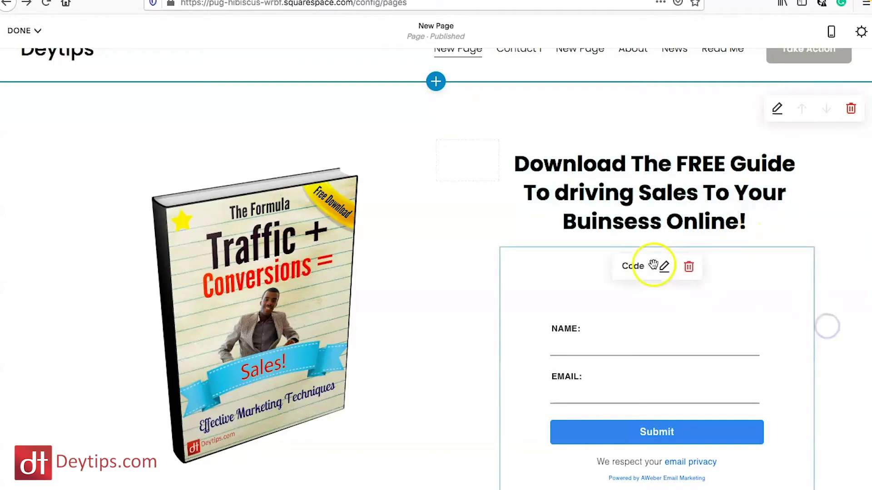
Add a text block between the headline and the form reading "This eBook will teach you how to drive new leads and sales to your business online."
{"action": "scroll", "coordinate": [843, 420], "scroll_direction": "down", "scroll_amount": 2}
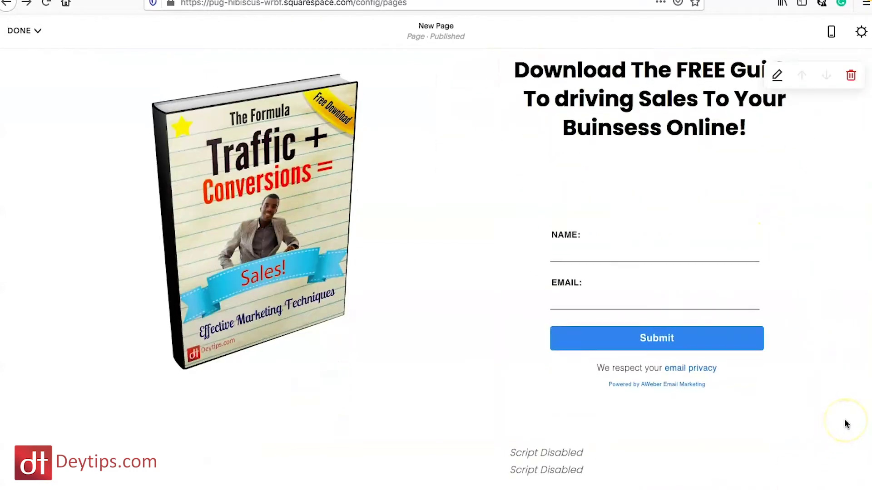
{"action": "scroll", "coordinate": [847, 421], "scroll_direction": "up", "scroll_amount": 3}
{"action": "scroll", "coordinate": [847, 424], "scroll_direction": "down", "scroll_amount": 1}
{"action": "scroll", "coordinate": [846, 423], "scroll_direction": "up", "scroll_amount": 1}
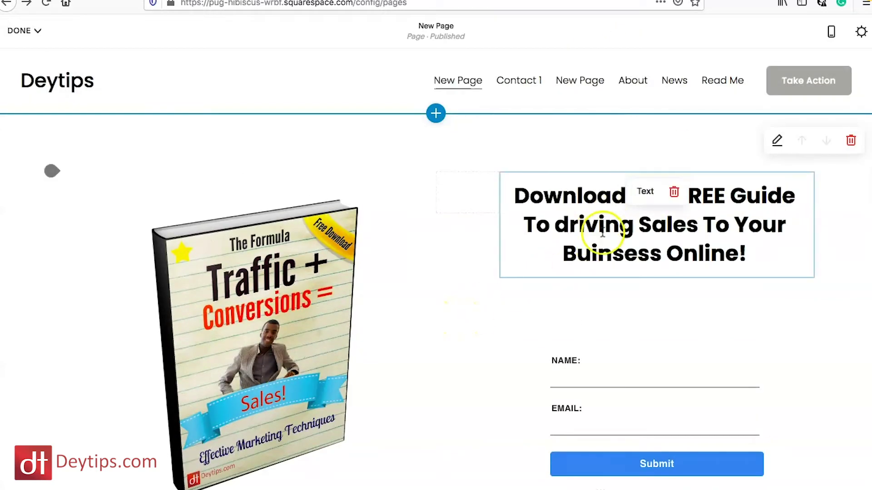
{"action": "scroll", "coordinate": [562, 365], "scroll_direction": "down", "scroll_amount": 5}
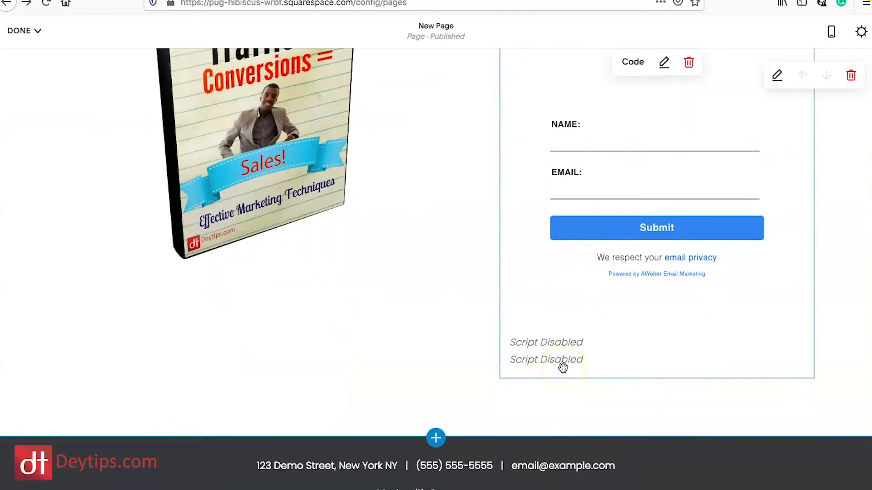
{"action": "scroll", "coordinate": [563, 363], "scroll_direction": "up", "scroll_amount": 3}
{"action": "left_click_drag", "start_coordinate": [554, 169], "coordinate": [505, 168]}
{"action": "left_click", "coordinate": [499, 160]}
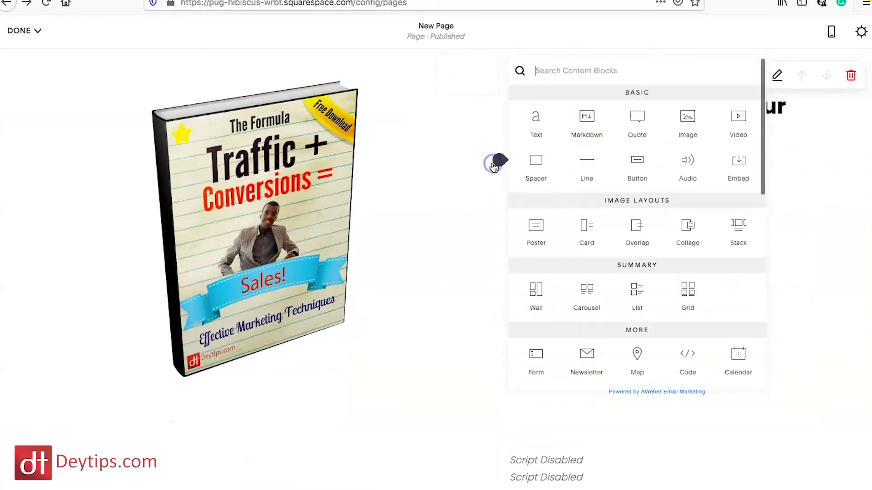
{"action": "left_click", "coordinate": [542, 130]}
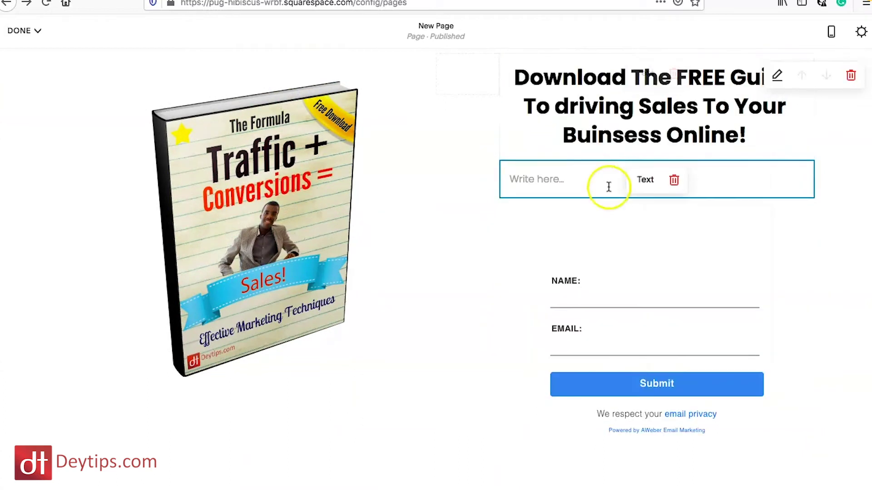
{"action": "left_click", "coordinate": [580, 177]}
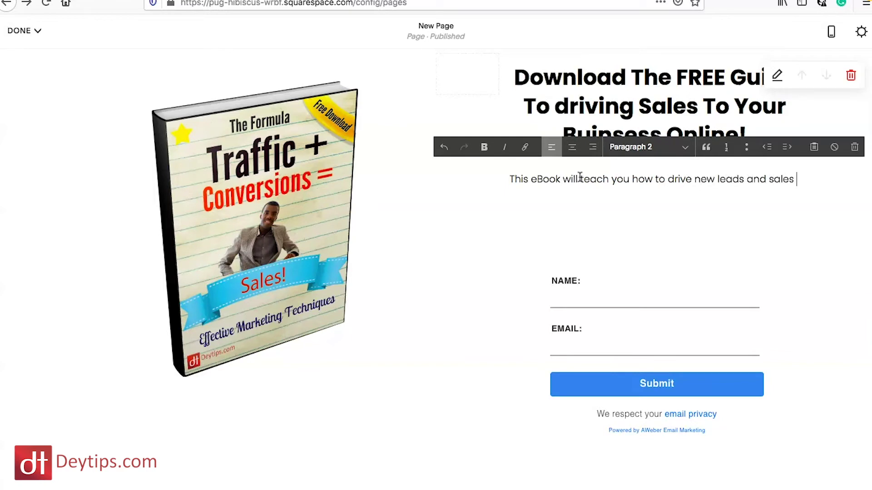
{"action": "type", "text": "to your business online."}
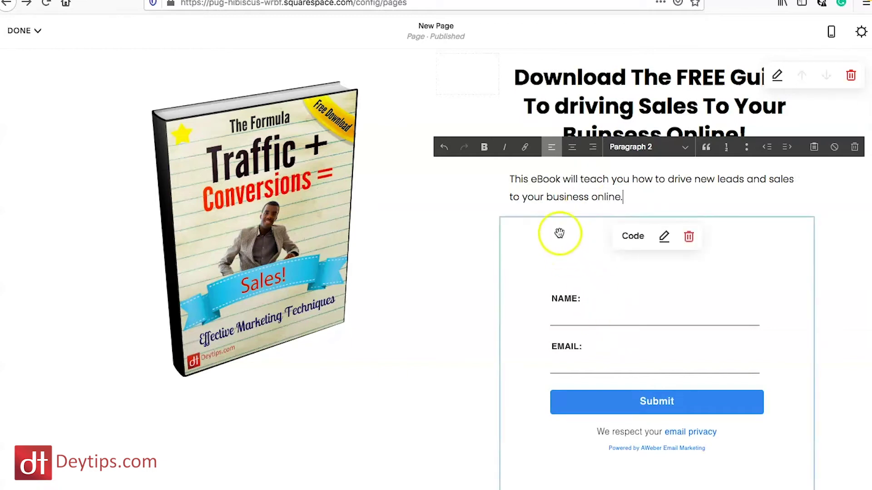
{"action": "left_click", "coordinate": [470, 326]}
{"action": "scroll", "coordinate": [834, 249], "scroll_direction": "up", "scroll_amount": 2}
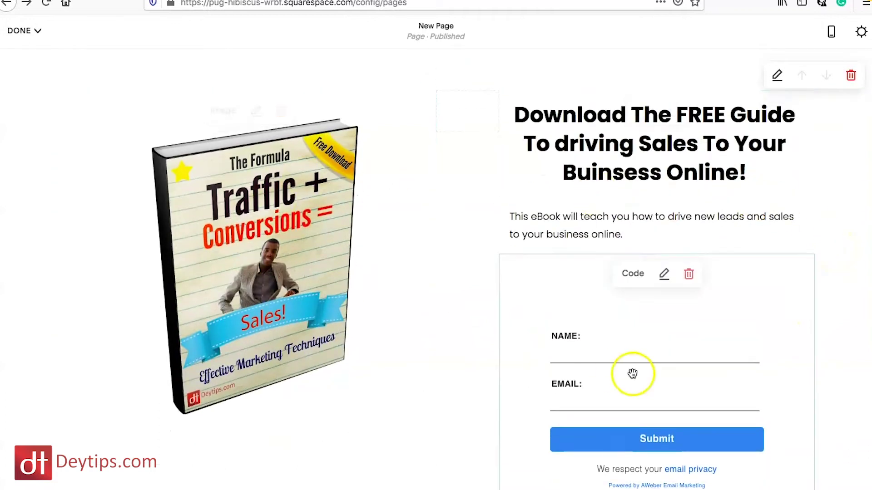
{"action": "scroll", "coordinate": [670, 393], "scroll_direction": "down", "scroll_amount": 1}
{"action": "scroll", "coordinate": [670, 394], "scroll_direction": "up", "scroll_amount": 2}
{"action": "scroll", "coordinate": [670, 393], "scroll_direction": "up", "scroll_amount": 3}
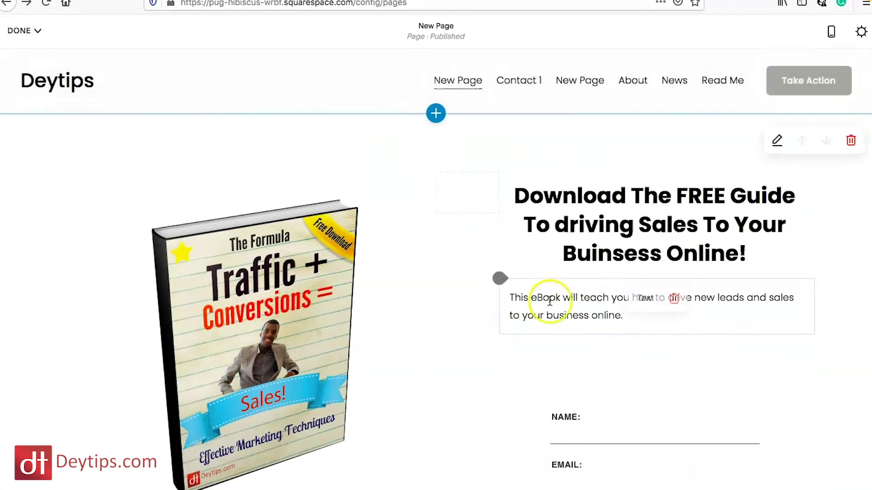
{"action": "scroll", "coordinate": [796, 370], "scroll_direction": "down", "scroll_amount": 1}
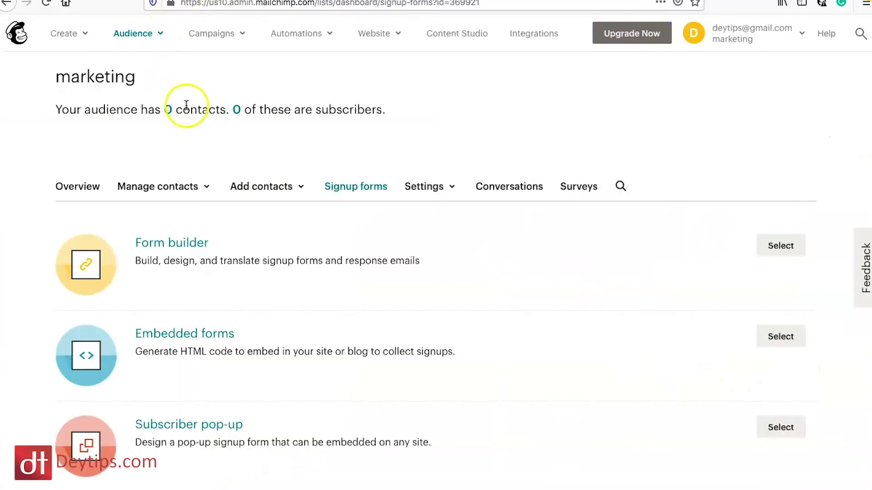
Switch to Mailchimp and open Embedded forms from the marketing audience's signup form options
{"action": "scroll", "coordinate": [387, 164], "scroll_direction": "up", "scroll_amount": 2}
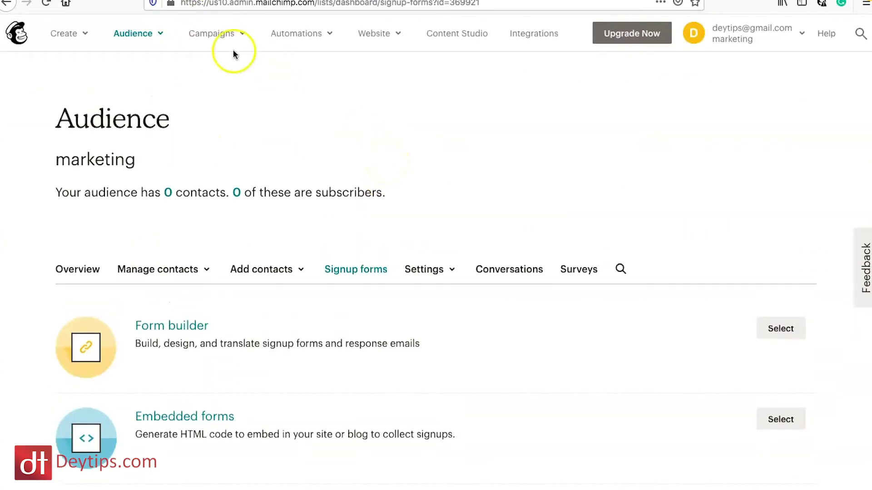
{"action": "left_click", "coordinate": [162, 35]}
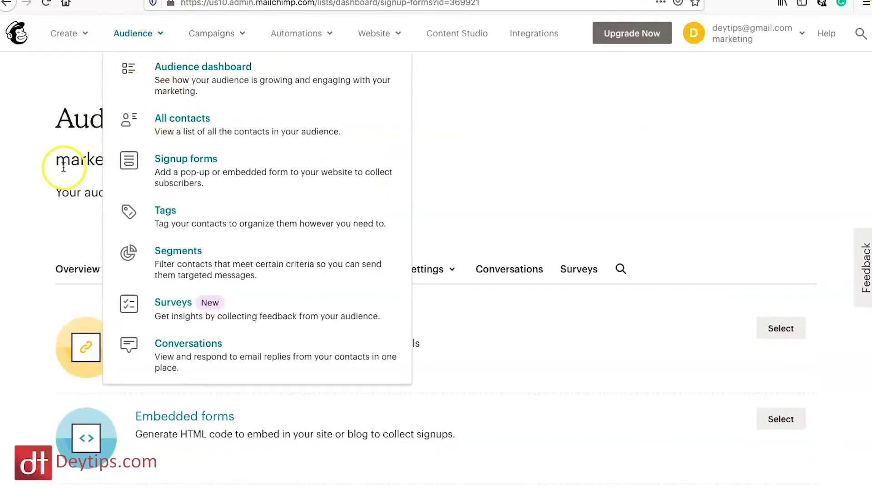
{"action": "left_click", "coordinate": [44, 171]}
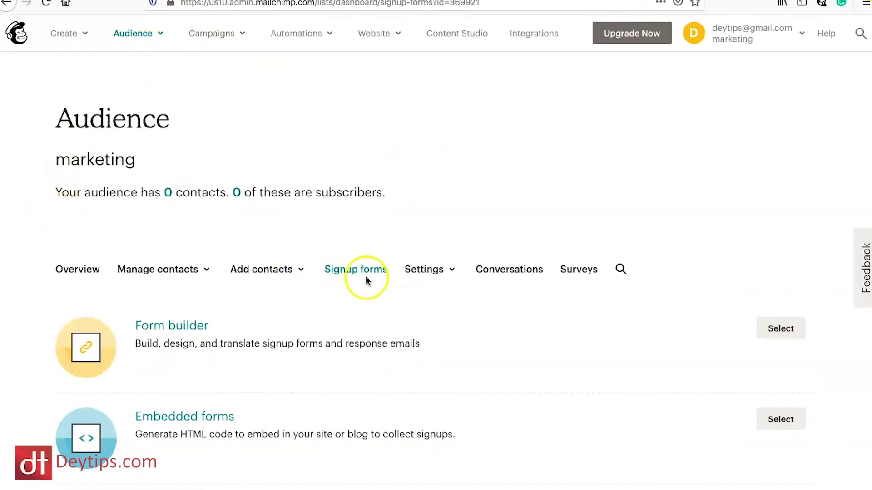
{"action": "scroll", "coordinate": [367, 278], "scroll_direction": "down", "scroll_amount": 4}
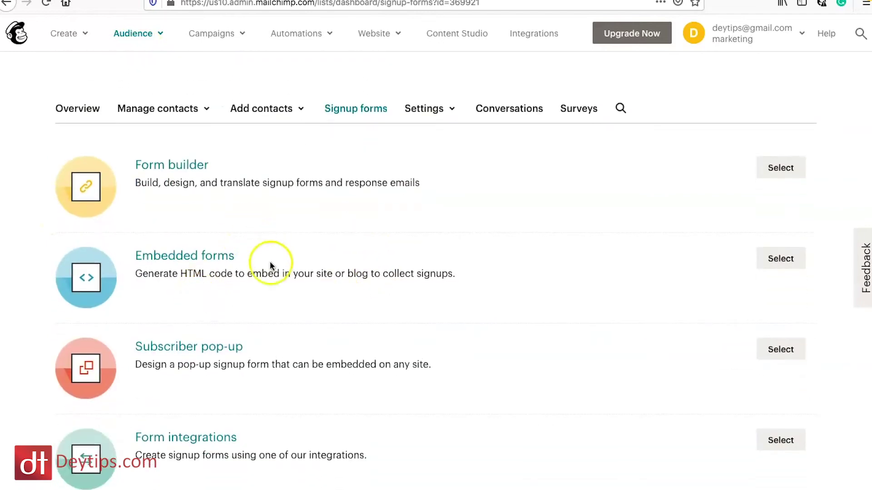
{"action": "left_click", "coordinate": [178, 257]}
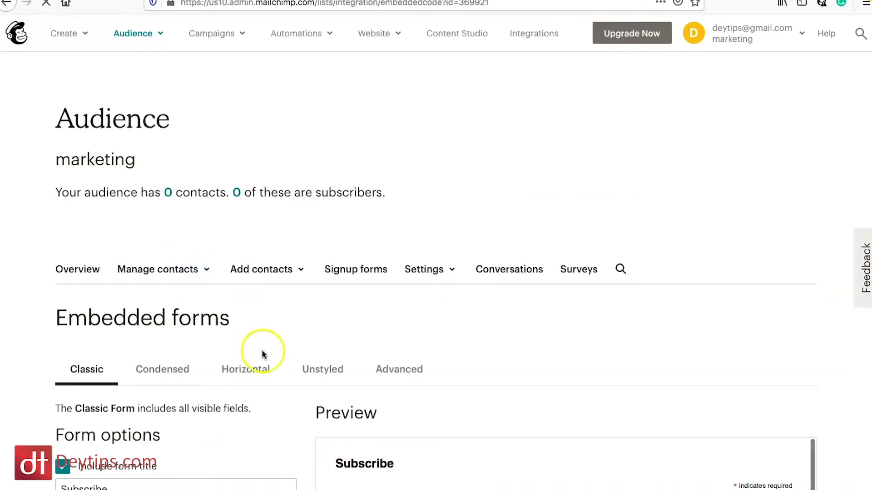
Select the entire embed code of the Classic signup form
{"action": "scroll", "coordinate": [262, 352], "scroll_direction": "down", "scroll_amount": 10}
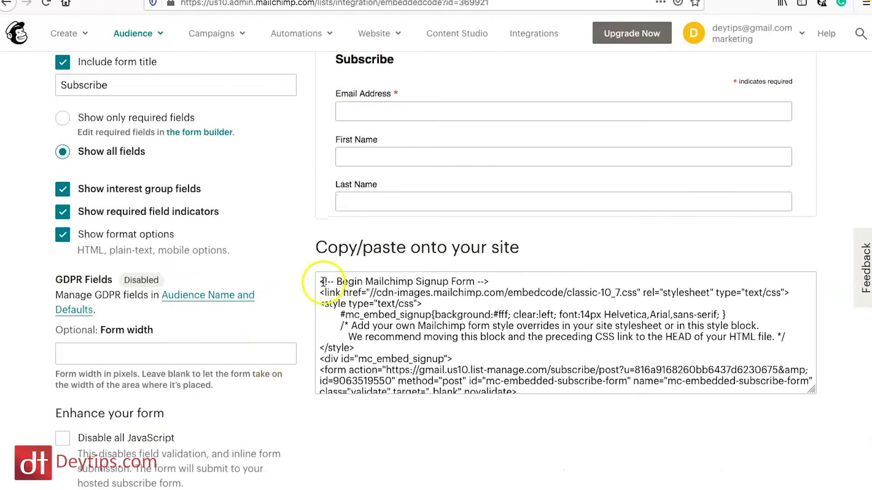
{"action": "left_click_drag", "start_coordinate": [317, 278], "coordinate": [456, 489]}
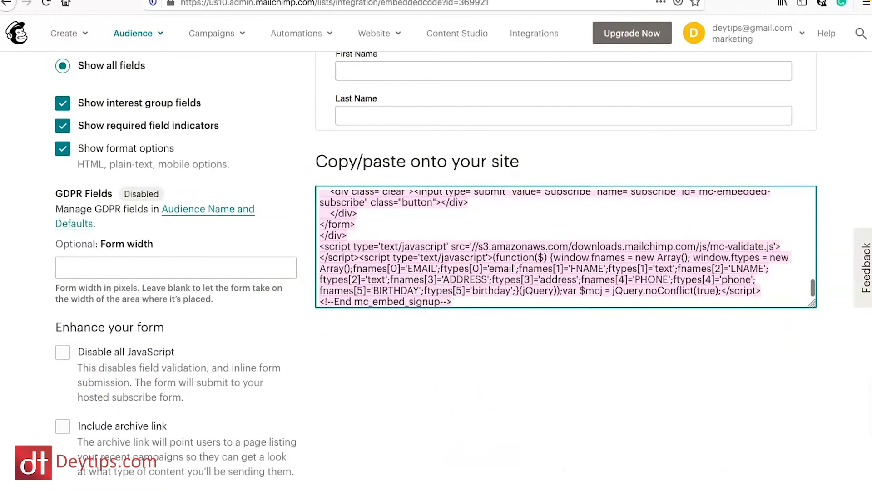
{"action": "scroll", "coordinate": [247, 227], "scroll_direction": "up", "scroll_amount": 3}
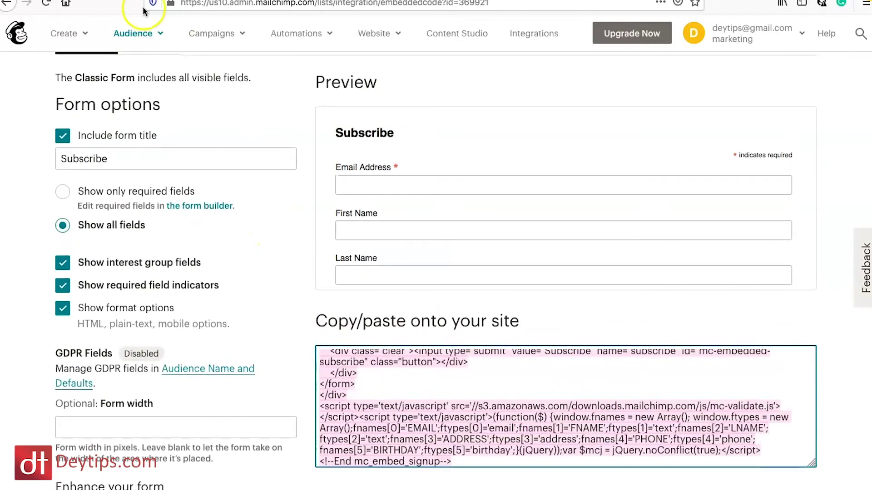
Look over the Classic form's options, preview and embed code, and switch back to the Squarespace page editor
{"action": "scroll", "coordinate": [122, 150], "scroll_direction": "up", "scroll_amount": 3}
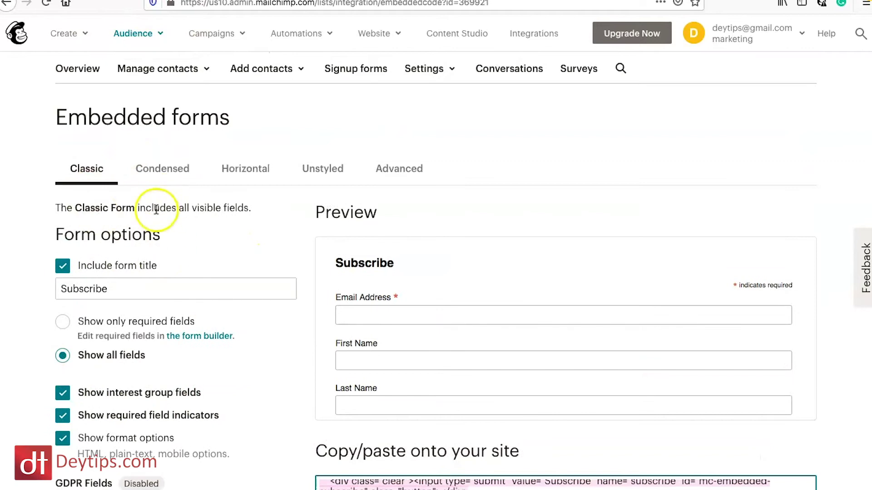
{"action": "scroll", "coordinate": [560, 315], "scroll_direction": "down", "scroll_amount": 3}
{"action": "scroll", "coordinate": [560, 315], "scroll_direction": "up", "scroll_amount": 3}
{"action": "scroll", "coordinate": [560, 315], "scroll_direction": "down", "scroll_amount": 3}
{"action": "scroll", "coordinate": [560, 315], "scroll_direction": "up", "scroll_amount": 2}
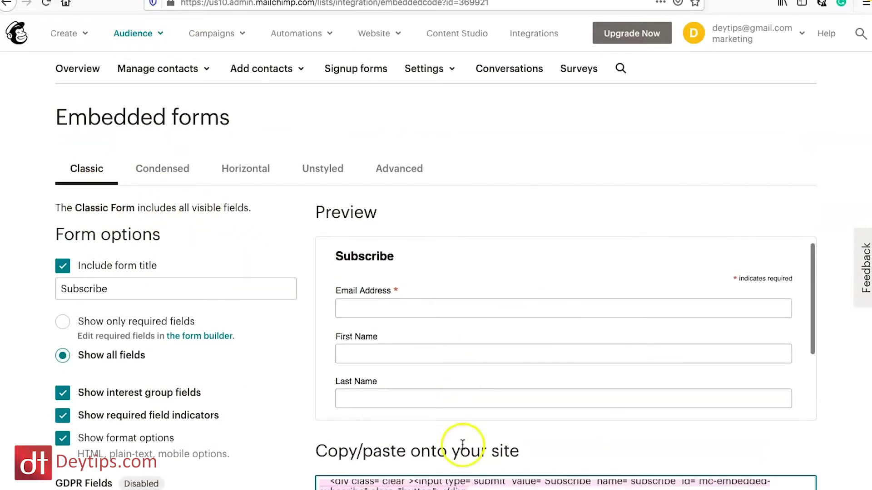
{"action": "scroll", "coordinate": [408, 436], "scroll_direction": "down", "scroll_amount": 2}
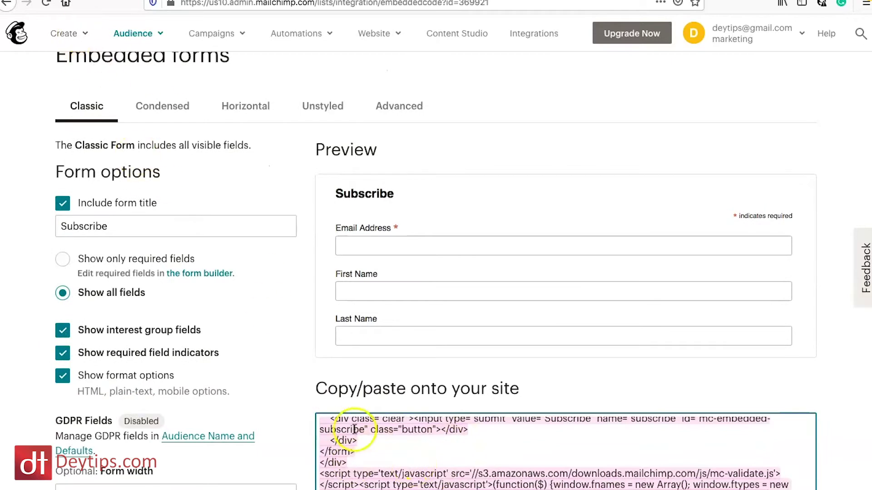
{"action": "left_click", "coordinate": [88, 2]}
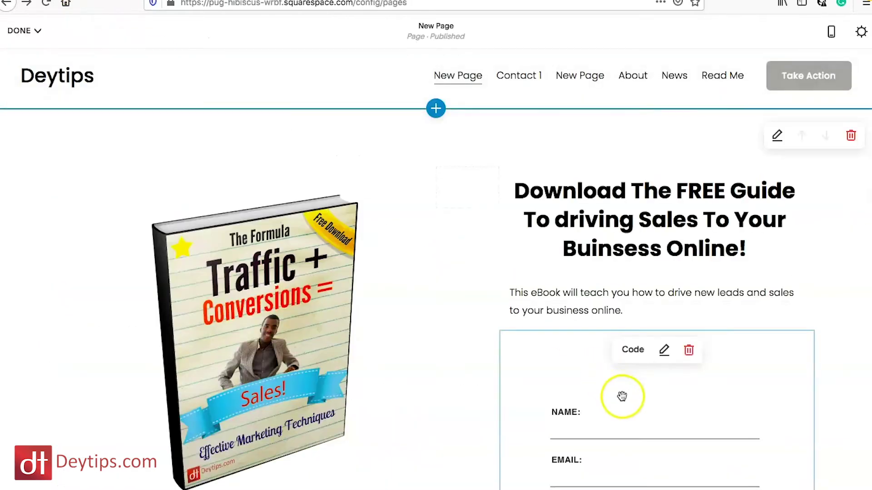
Add a code block below the book image and AWeber form, replacing its sample content with the copied Mailchimp embed code
{"action": "scroll", "coordinate": [836, 428], "scroll_direction": "down", "scroll_amount": 5}
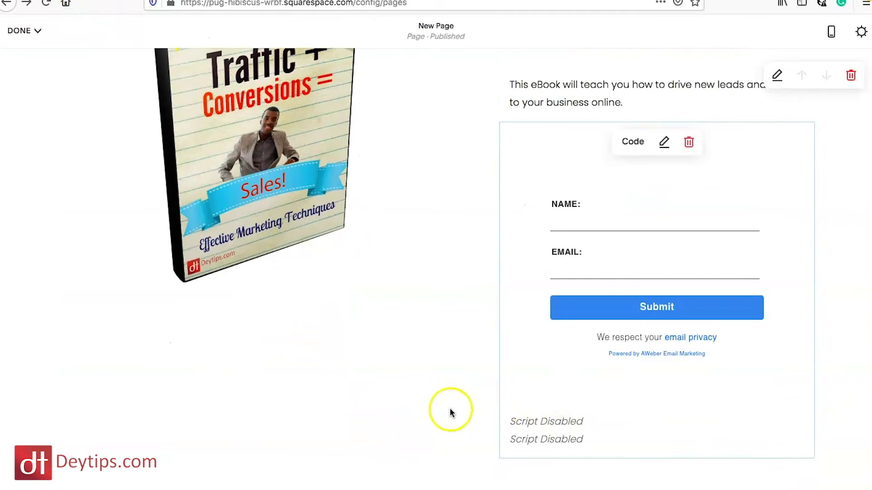
{"action": "left_click", "coordinate": [63, 449]}
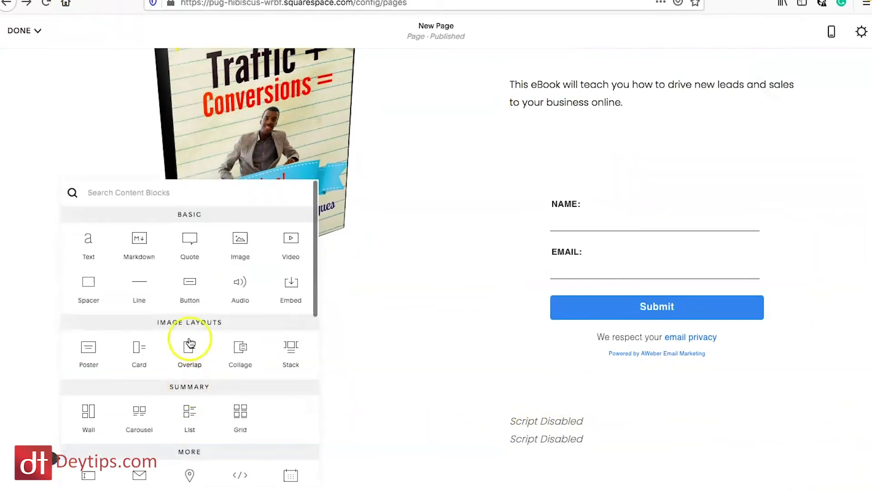
{"action": "scroll", "coordinate": [205, 318], "scroll_direction": "down", "scroll_amount": 2}
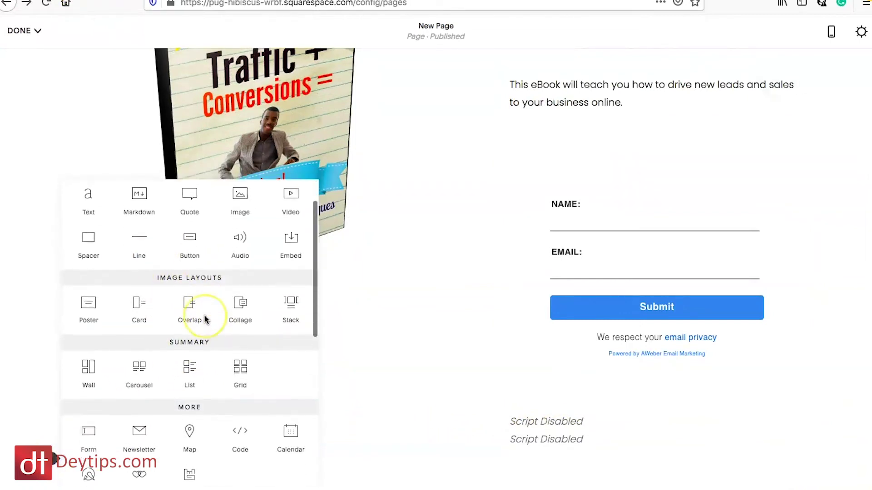
{"action": "left_click", "coordinate": [236, 422]}
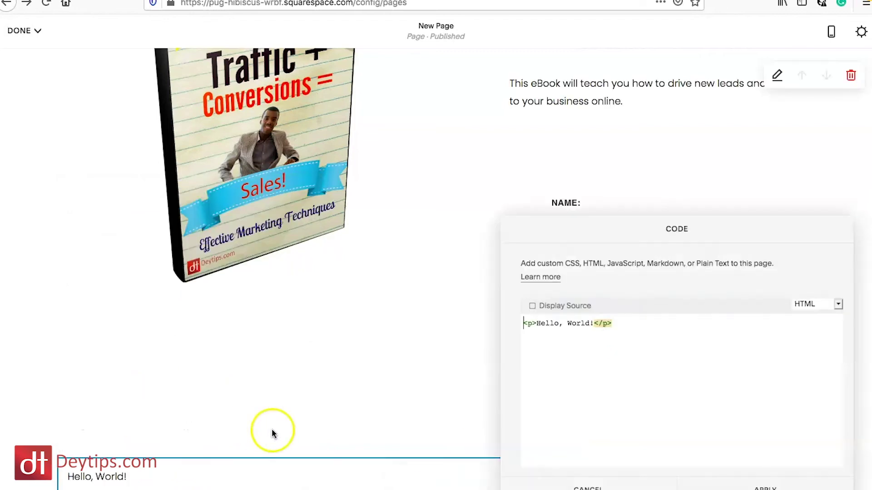
{"action": "scroll", "coordinate": [282, 433], "scroll_direction": "down", "scroll_amount": 3}
{"action": "key", "text": "ctrl+v"}
{"action": "left_click", "coordinate": [772, 485]}
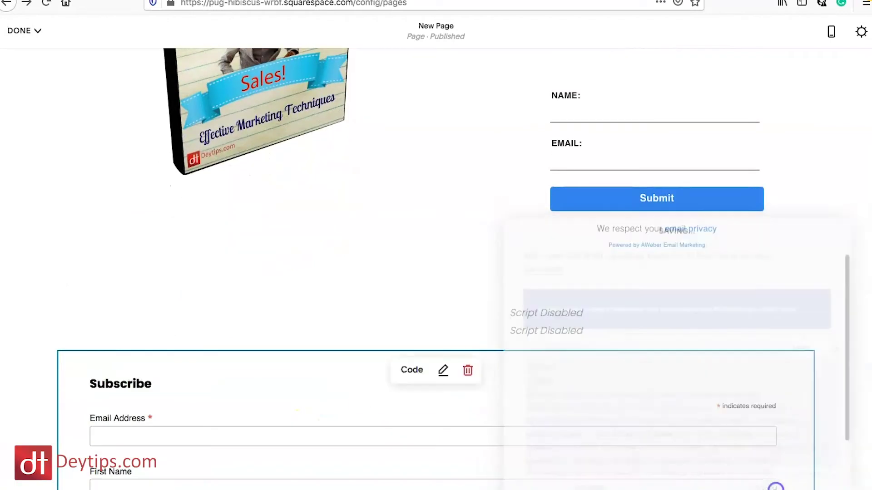
Compare the embedded Mailchimp Subscribe form with the AWeber form and delete the Mailchimp code block
{"action": "scroll", "coordinate": [502, 370], "scroll_direction": "down", "scroll_amount": 5}
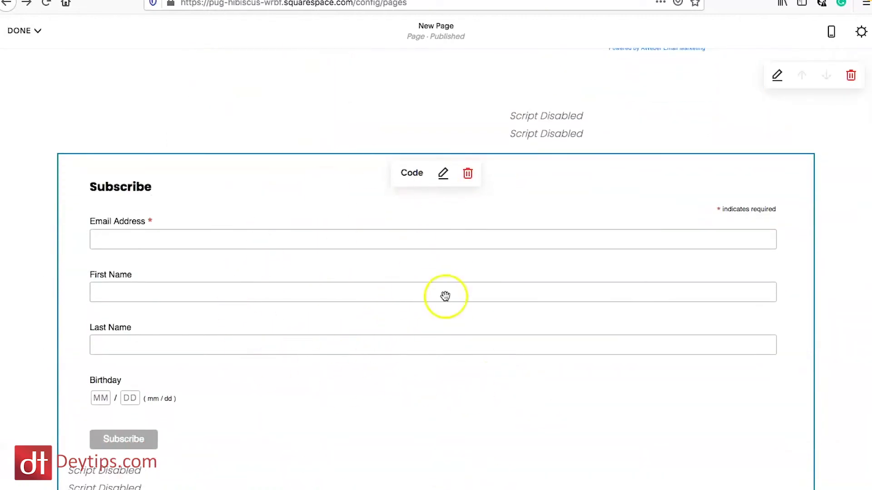
{"action": "scroll", "coordinate": [619, 257], "scroll_direction": "up", "scroll_amount": 8}
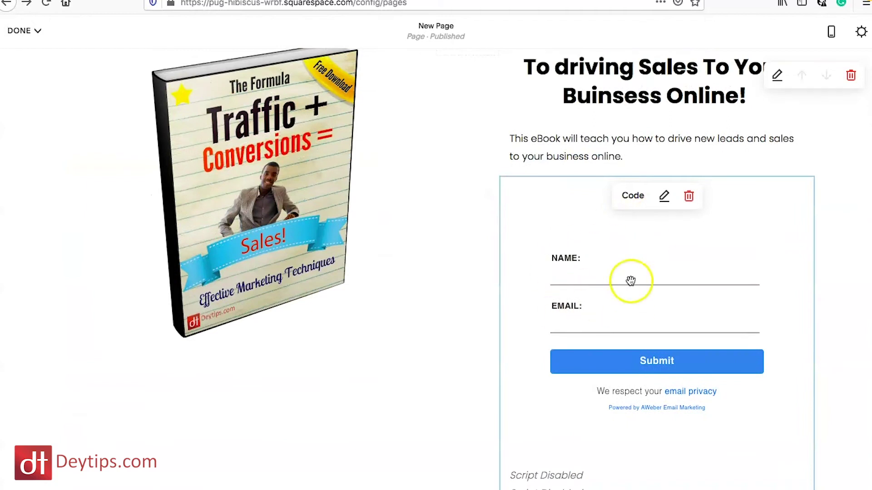
{"action": "scroll", "coordinate": [454, 328], "scroll_direction": "down", "scroll_amount": 6}
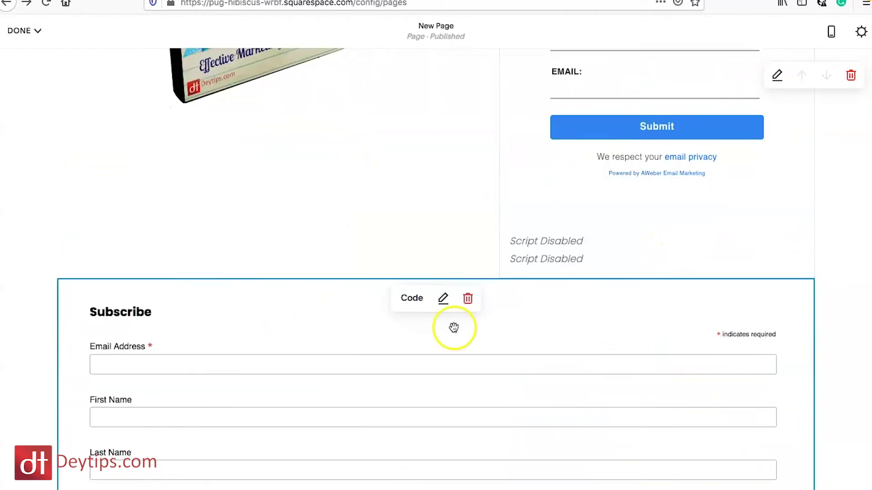
{"action": "left_click", "coordinate": [468, 299]}
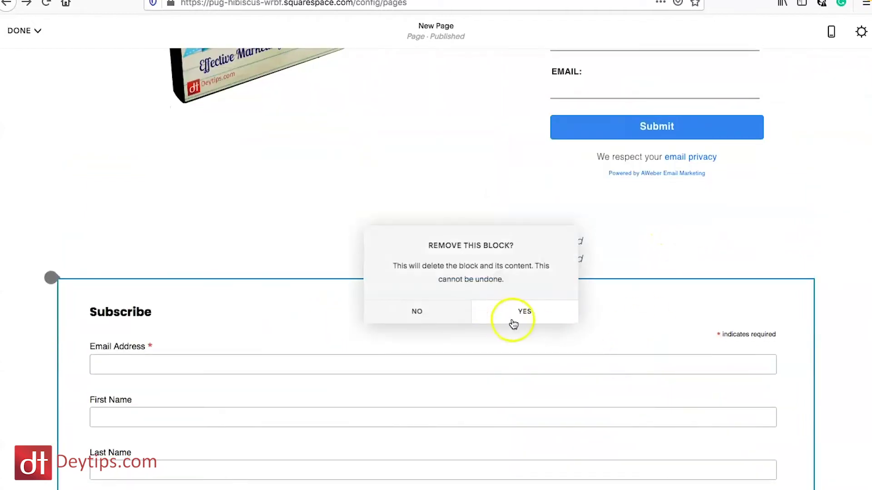
{"action": "left_click", "coordinate": [513, 324]}
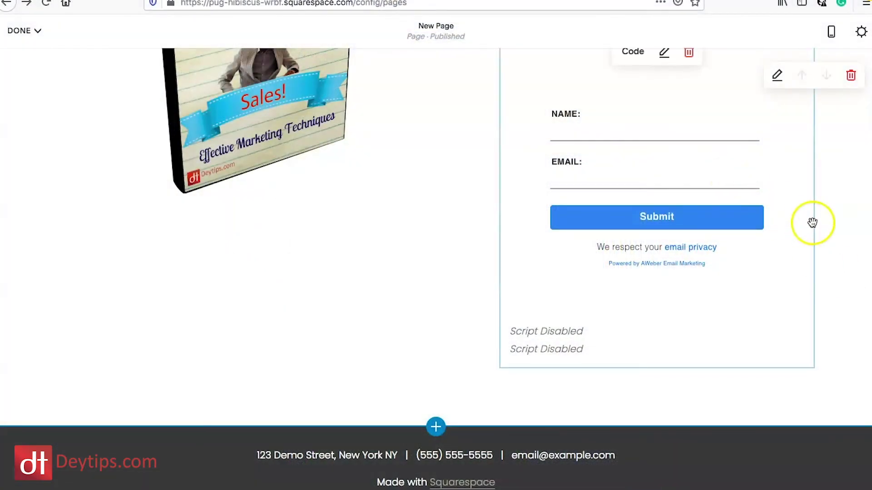
Review the landing page's book image, headline, description and AWeber form from top to bottom
{"action": "scroll", "coordinate": [841, 258], "scroll_direction": "up", "scroll_amount": 4}
{"action": "scroll", "coordinate": [839, 259], "scroll_direction": "up", "scroll_amount": 3}
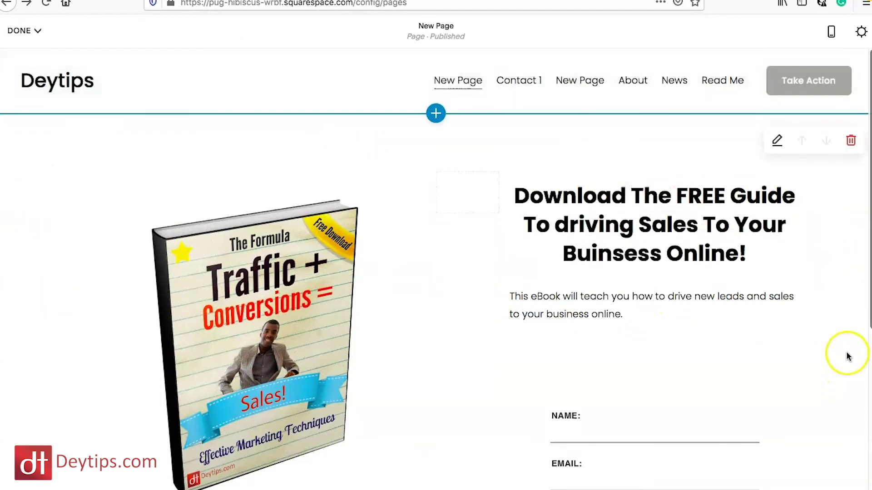
{"action": "scroll", "coordinate": [846, 356], "scroll_direction": "down", "scroll_amount": 3}
{"action": "scroll", "coordinate": [846, 356], "scroll_direction": "down", "scroll_amount": 3}
{"action": "scroll", "coordinate": [846, 356], "scroll_direction": "up", "scroll_amount": 6}
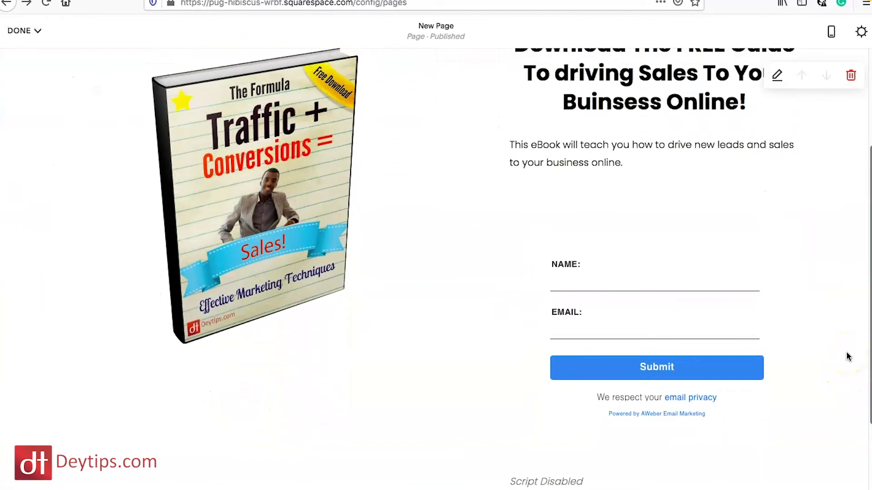
{"action": "left_click", "coordinate": [836, 267]}
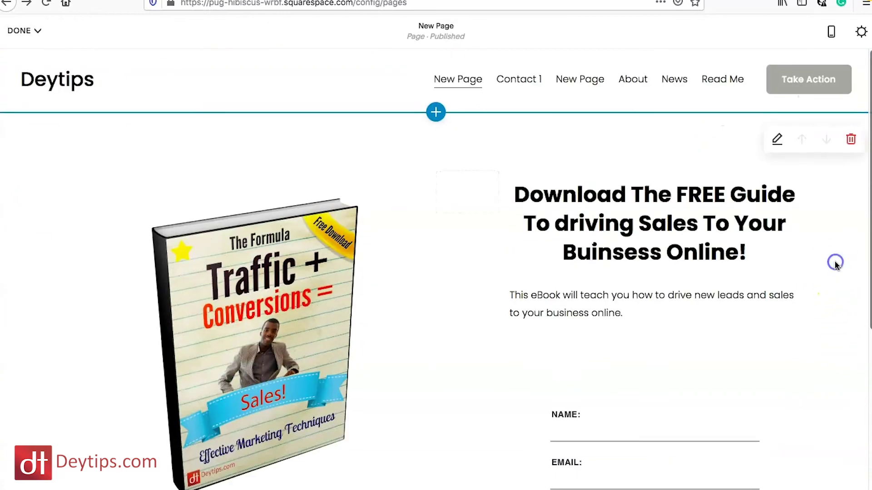
{"action": "left_click", "coordinate": [833, 314]}
{"action": "scroll", "coordinate": [832, 314], "scroll_direction": "down", "scroll_amount": 2}
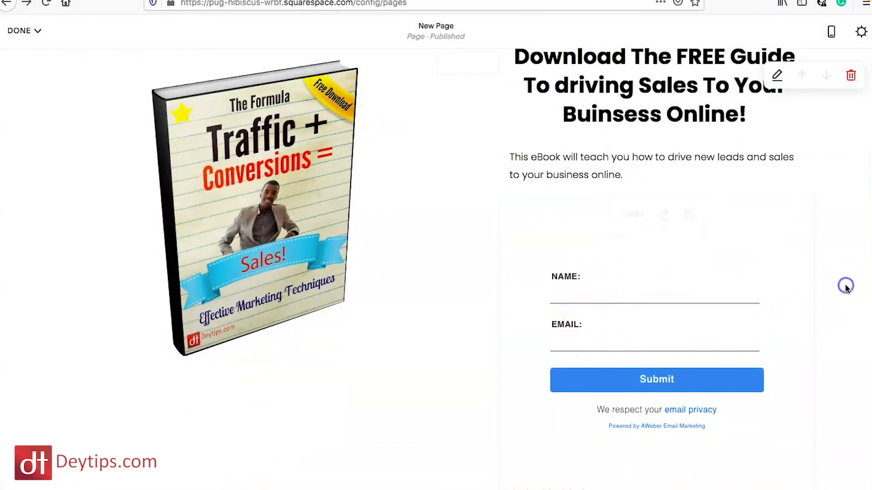
{"action": "scroll", "coordinate": [844, 220], "scroll_direction": "up", "scroll_amount": 3}
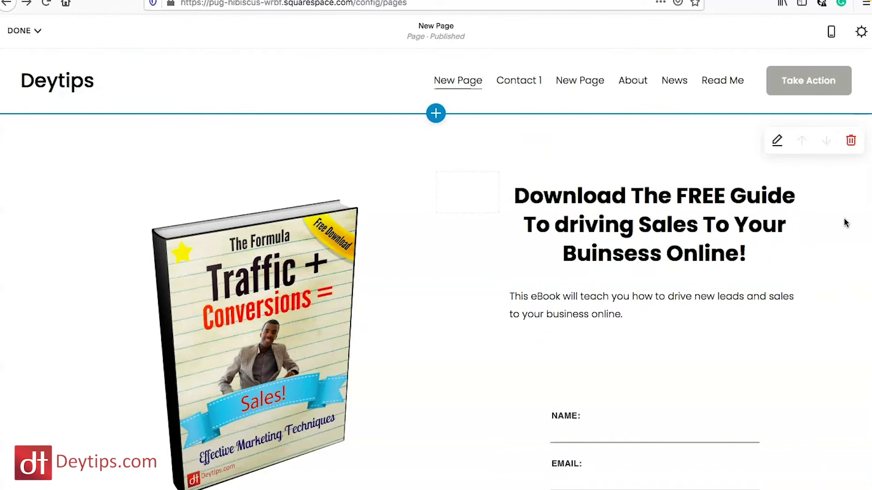